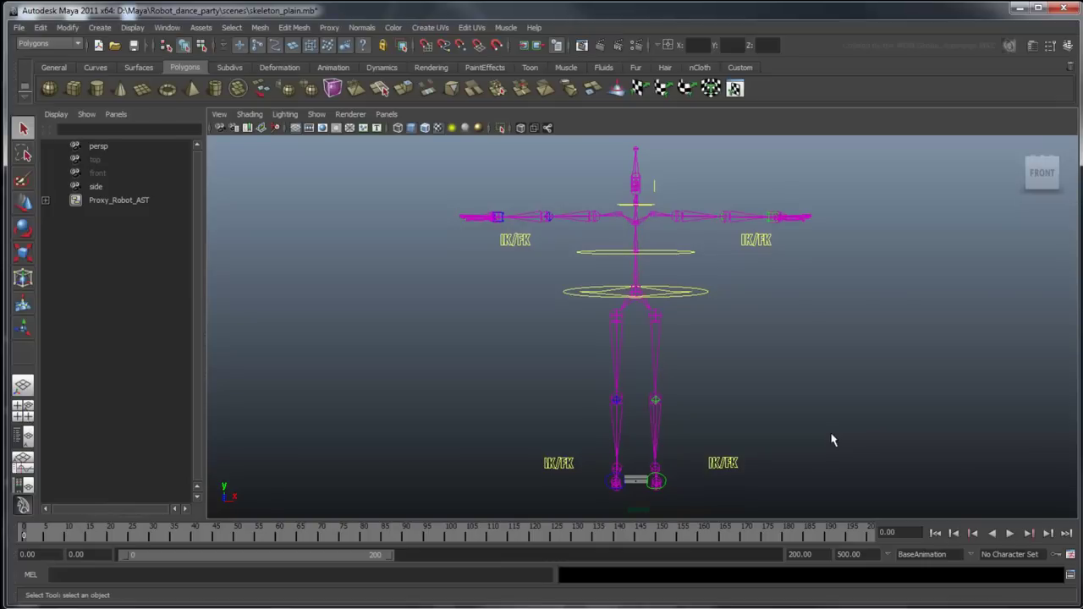
Select Proxy_Robot_AST and scroll through its rig channels and display layers in the Channel Box
left_click(146, 202)
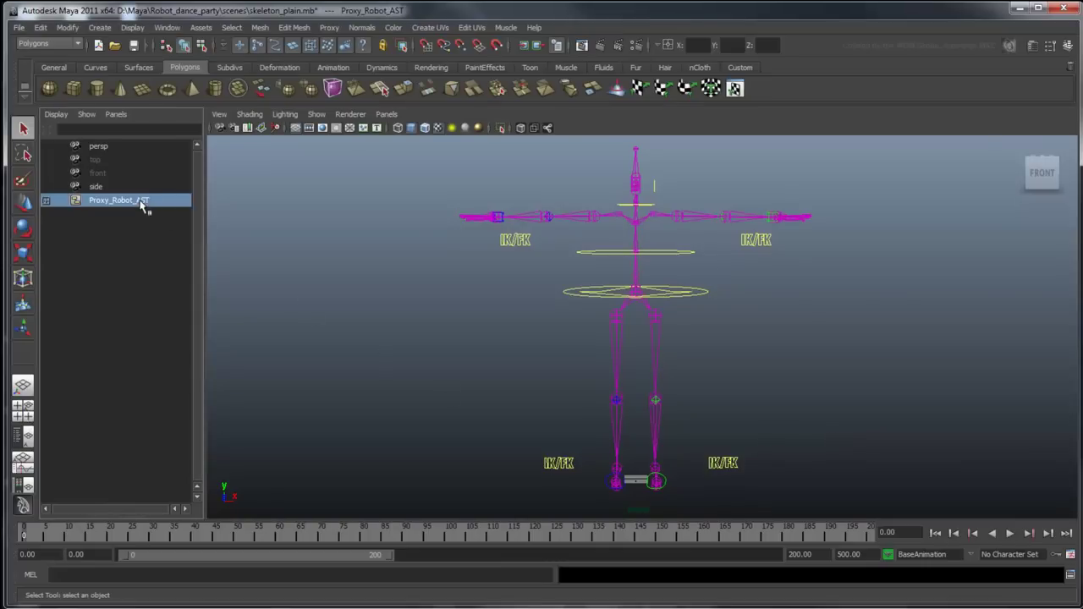
left_click(1067, 45)
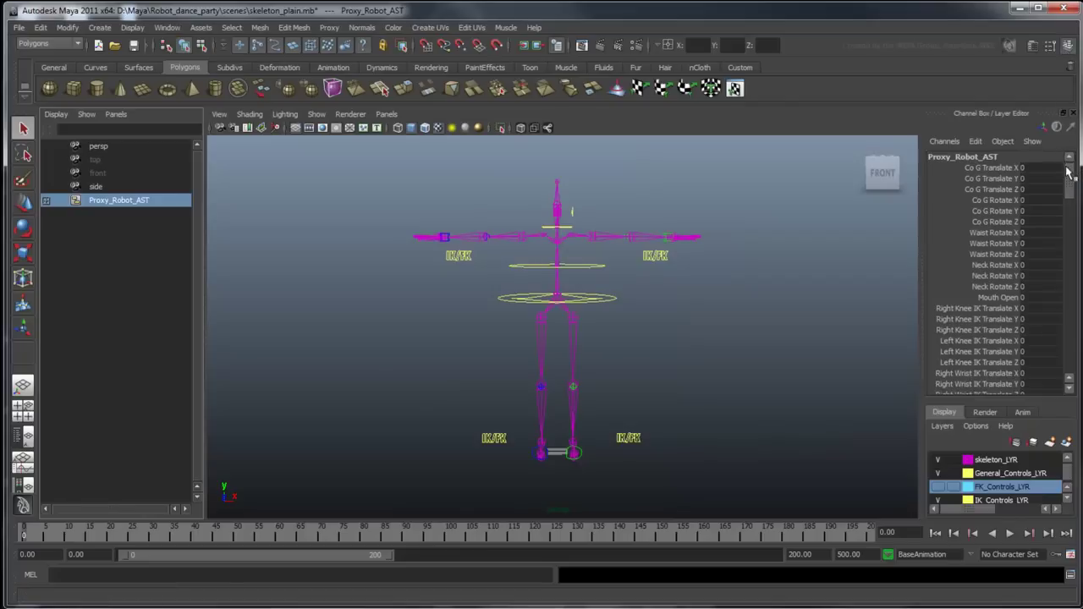
left_click_drag(1069, 169, 1068, 252)
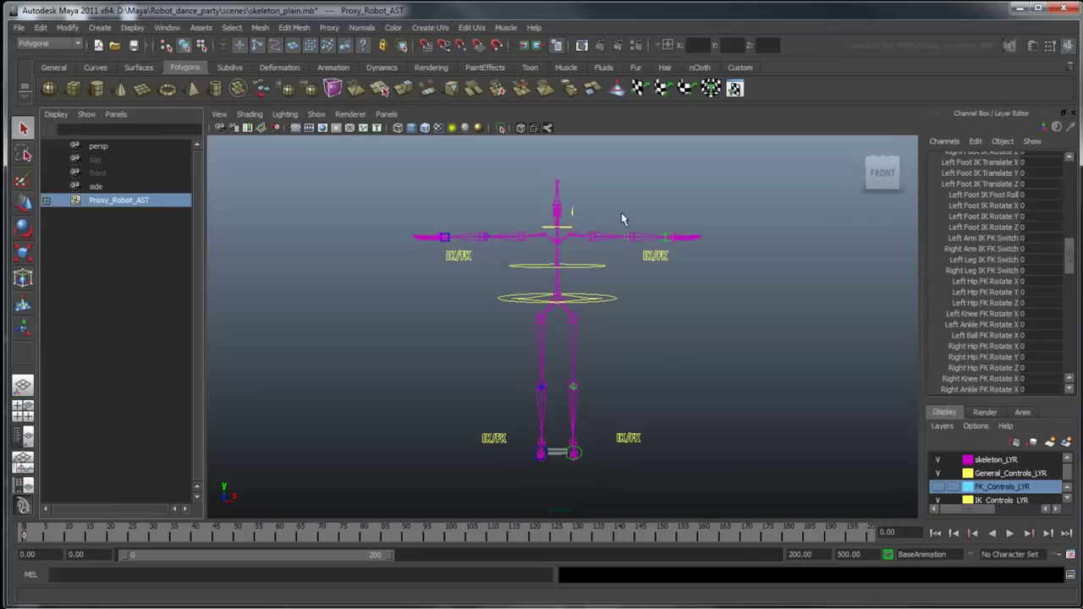
Show Proxy_Robot_AST's published CoG, Waist and Neck attributes in the Asset Editor
left_click(202, 29)
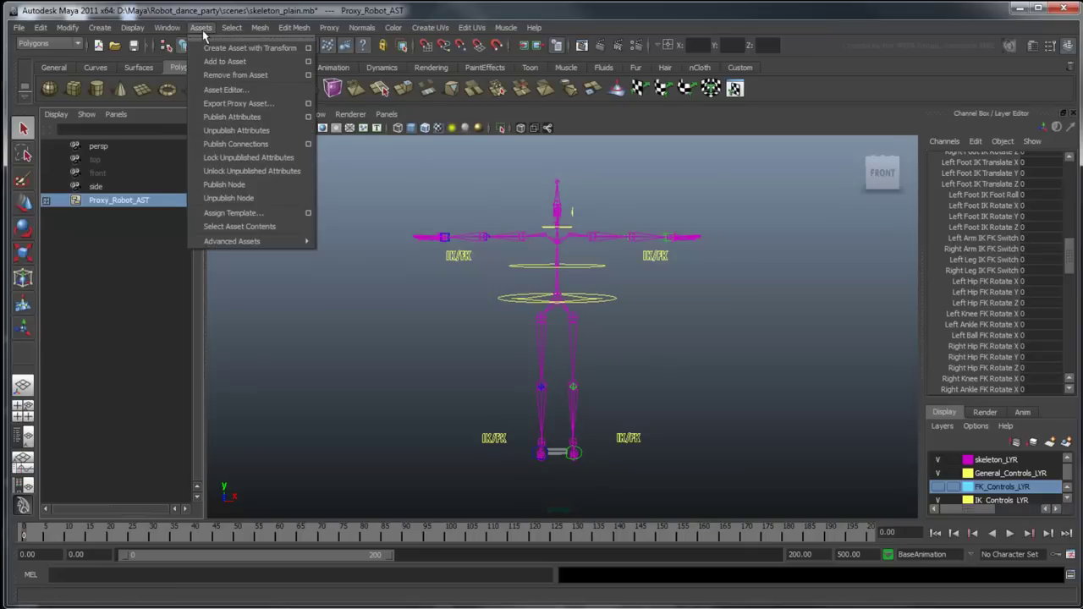
left_click(268, 90)
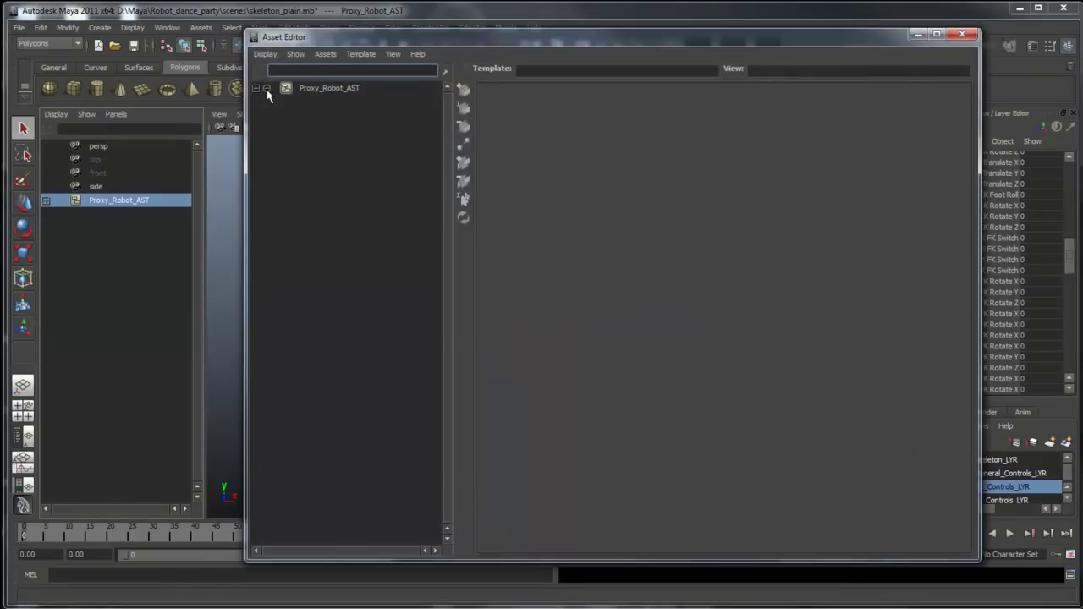
left_click(320, 89)
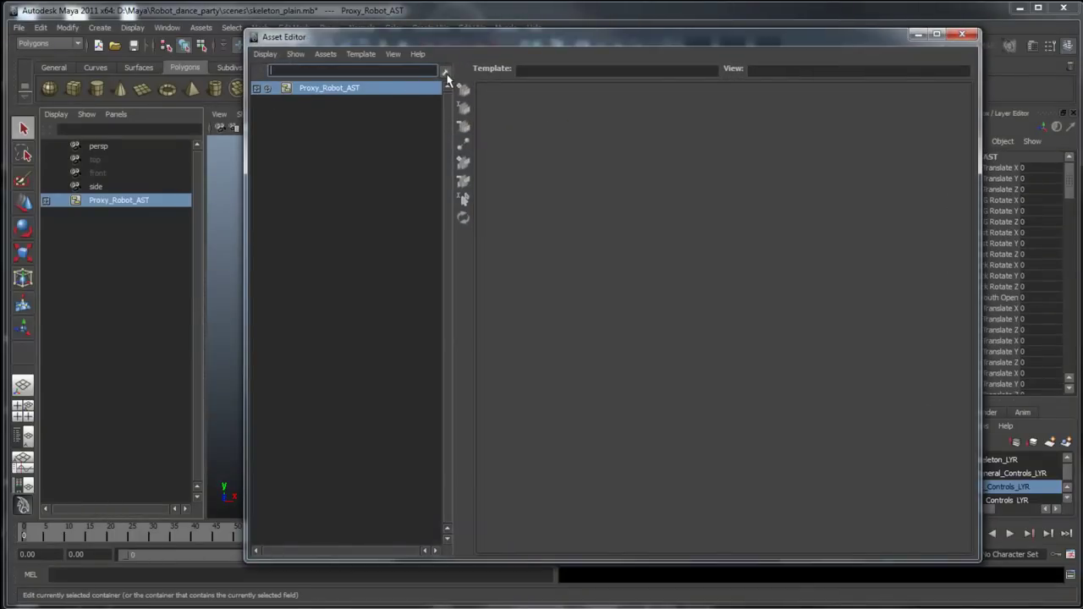
left_click(446, 74)
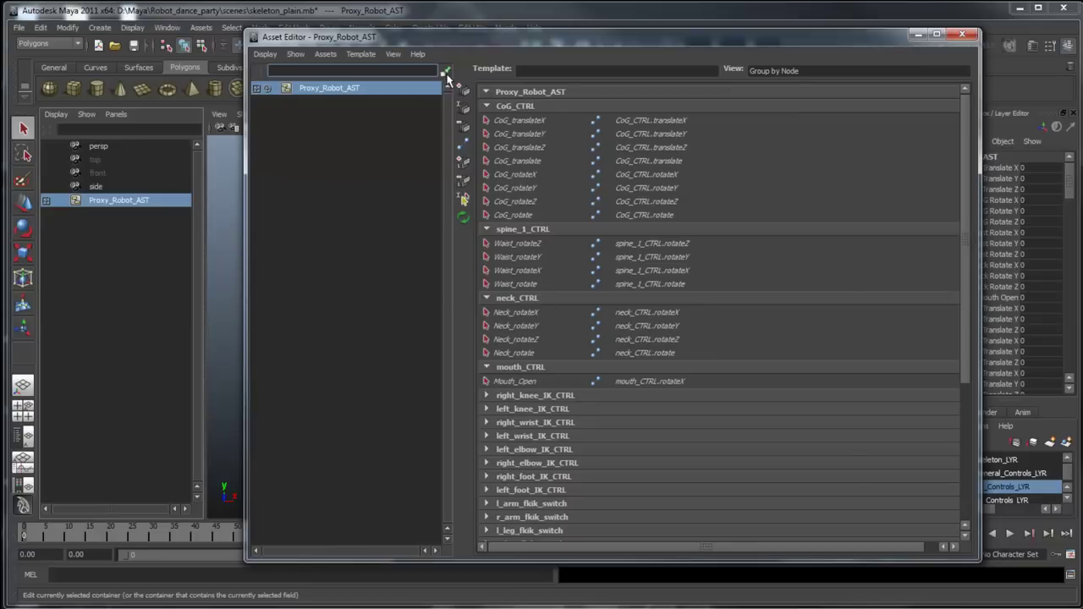
Save the published attributes as template 'robot_template' and create its binding set
left_click(369, 63)
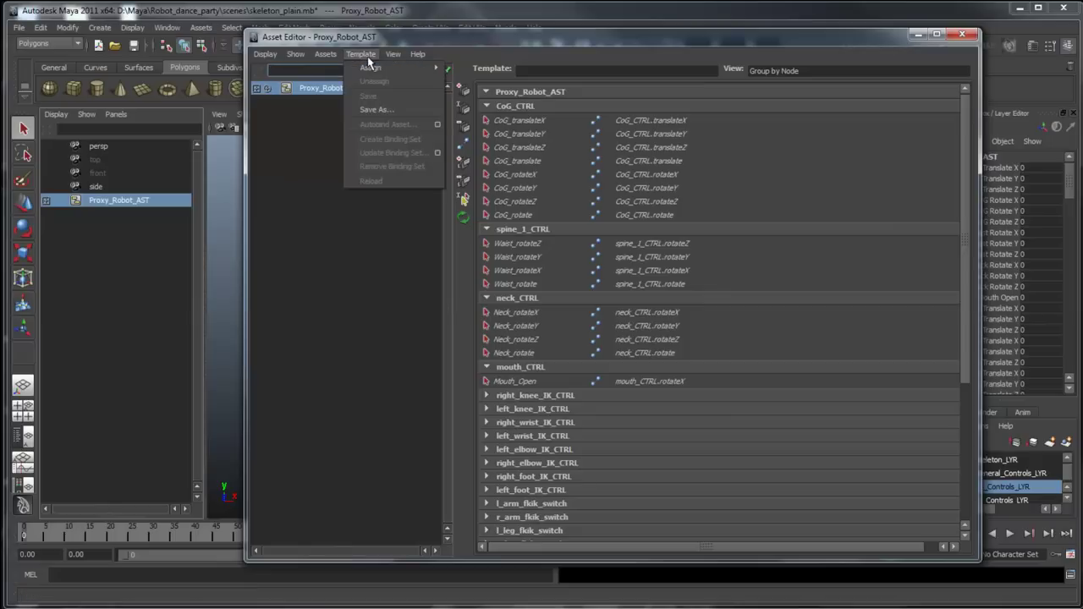
left_click(401, 107)
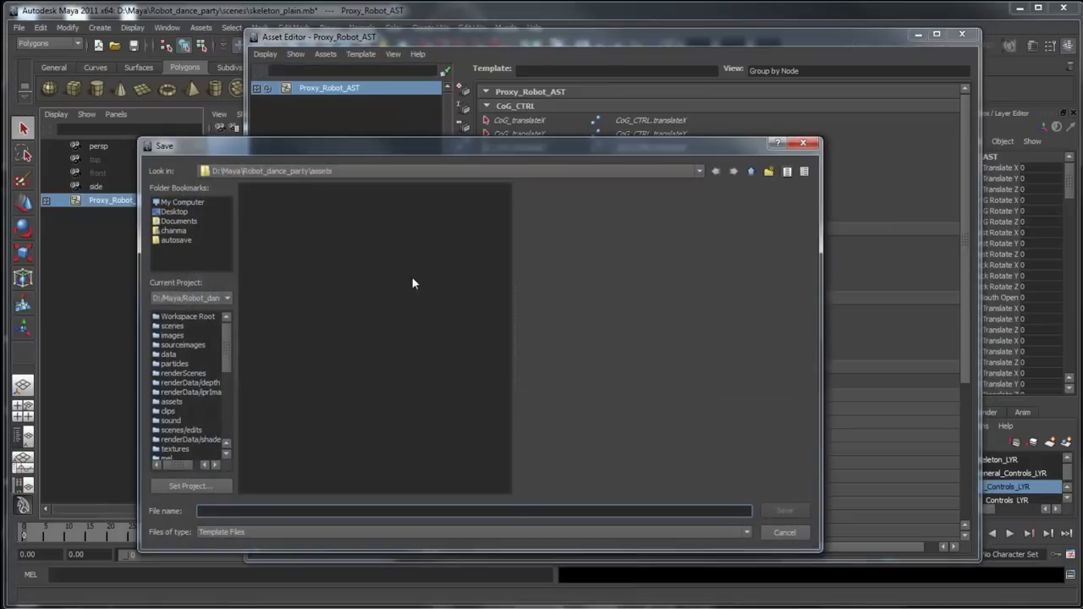
type("robot_temp")
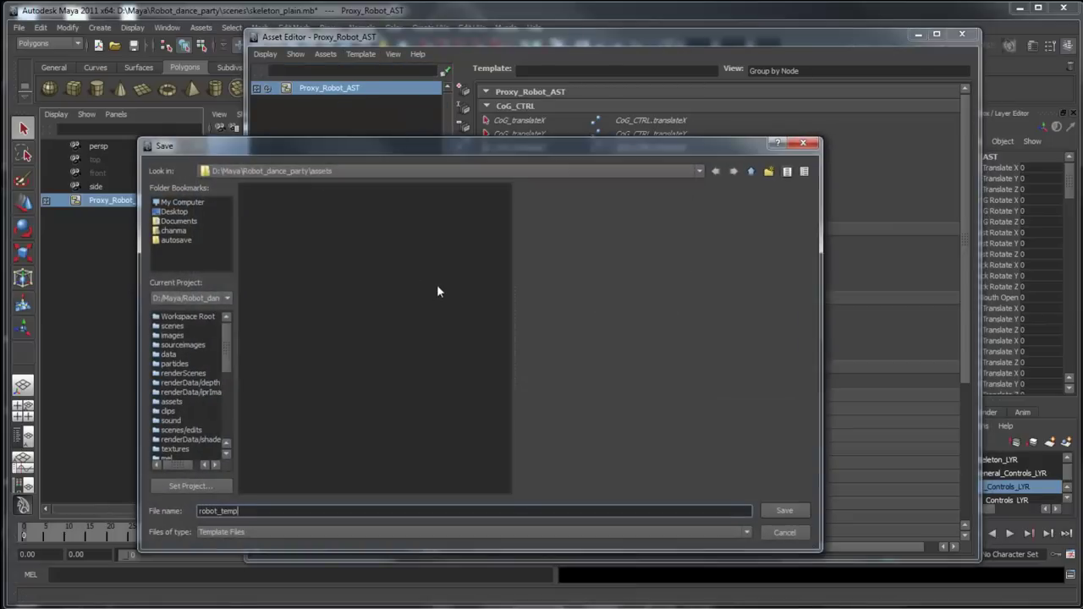
type("late")
left_click(786, 510)
left_click(362, 54)
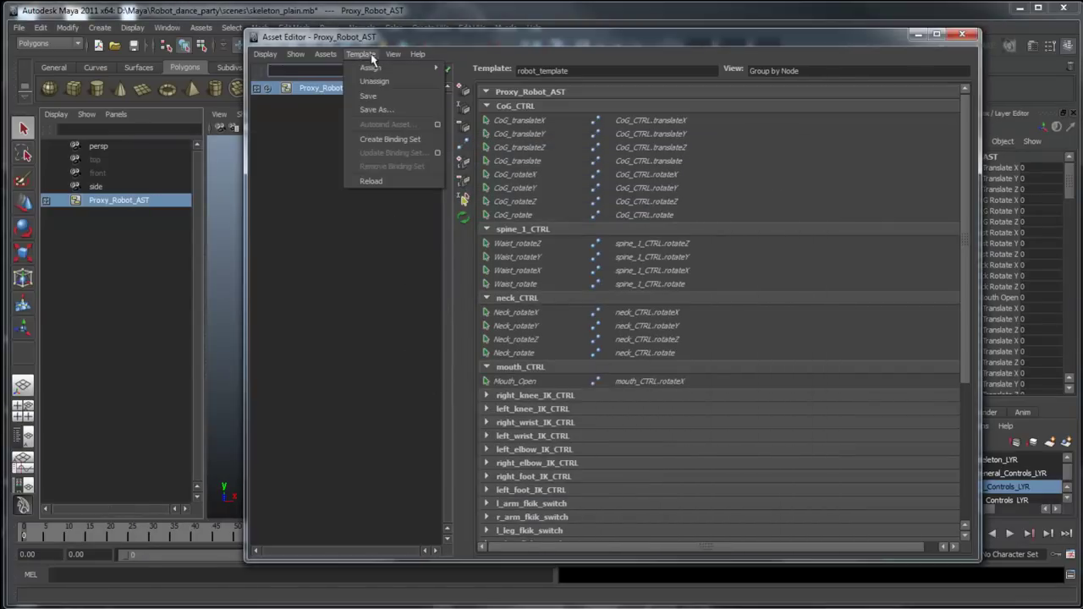
left_click(428, 140)
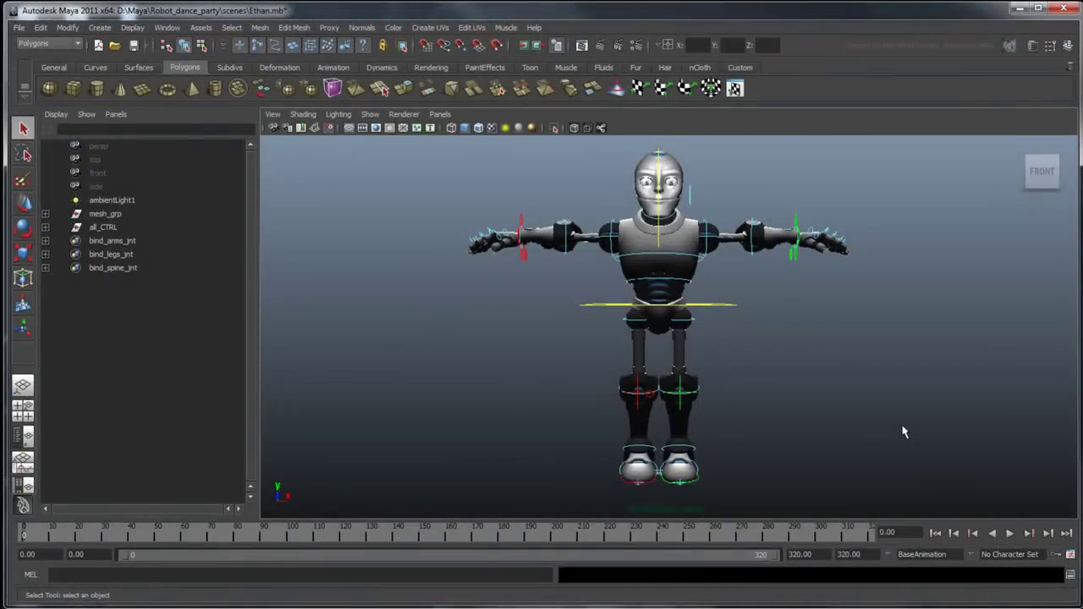
left_click(796, 253)
left_click(1031, 47)
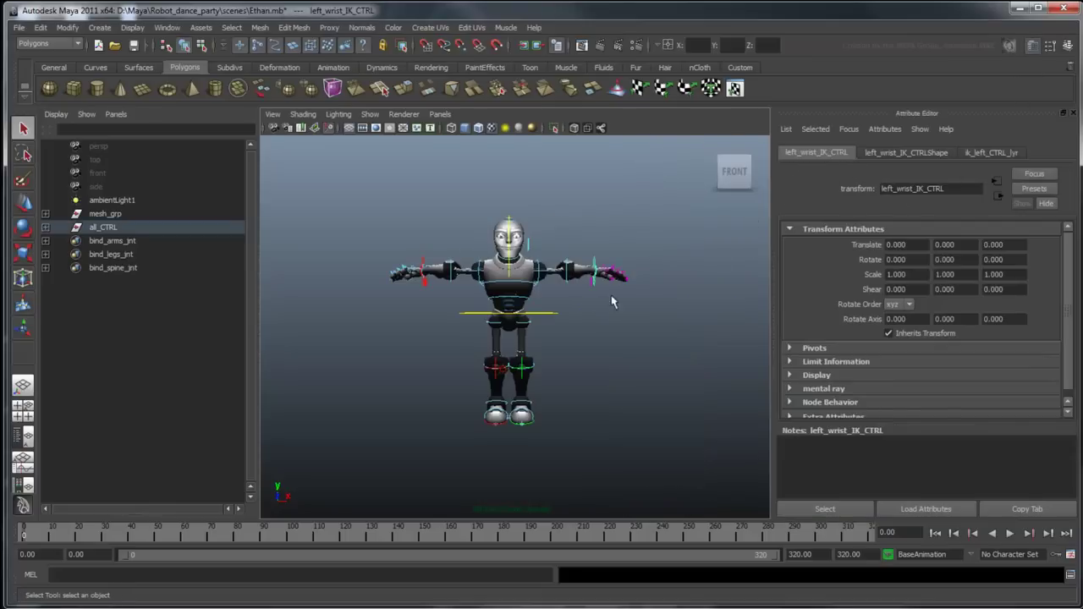
left_click(551, 316)
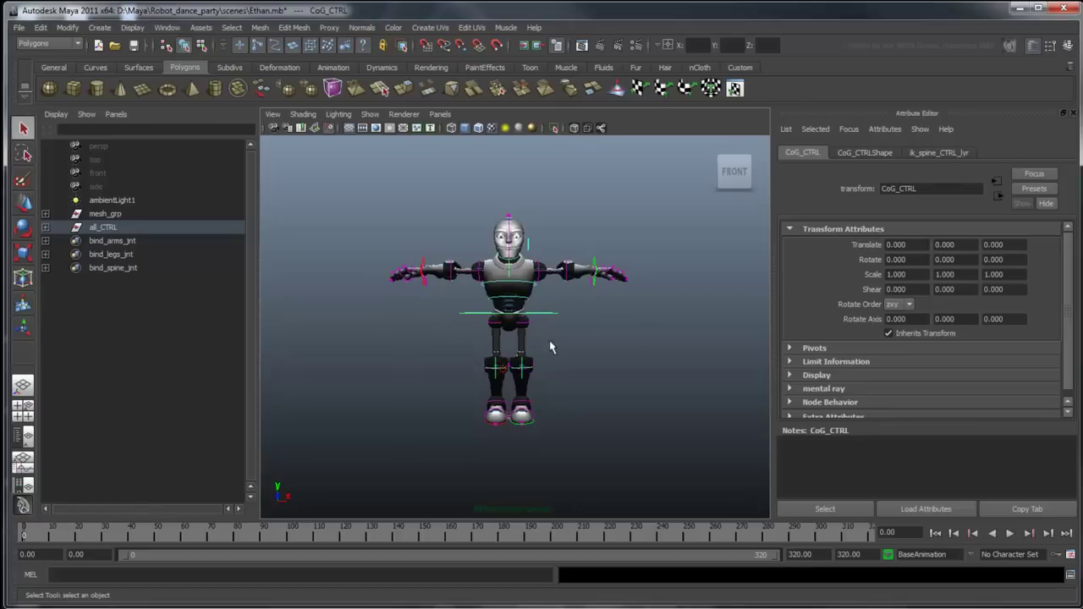
left_click(523, 369)
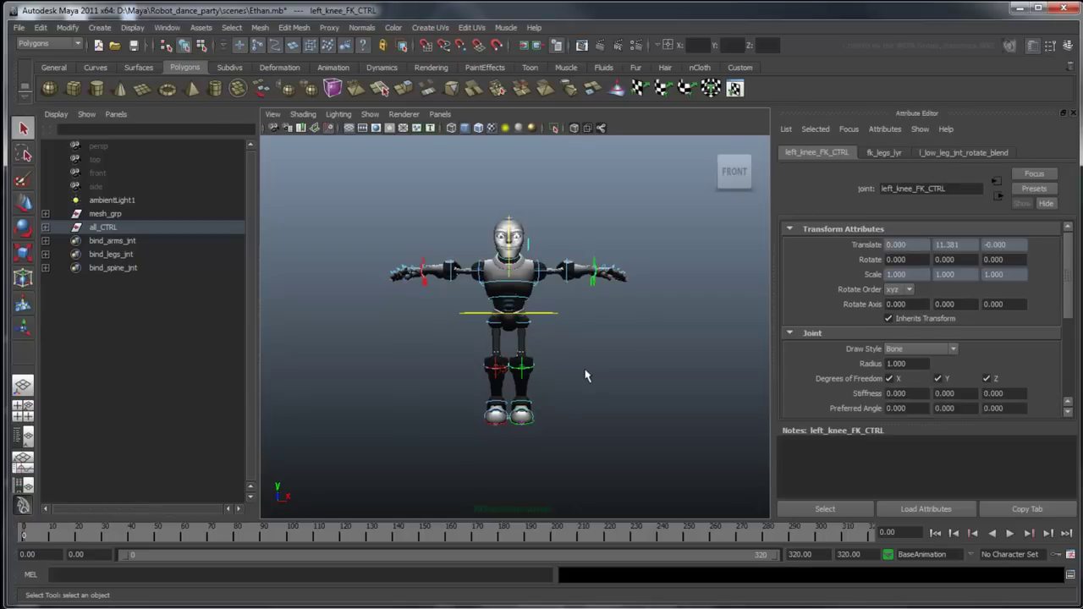
left_click(1071, 116)
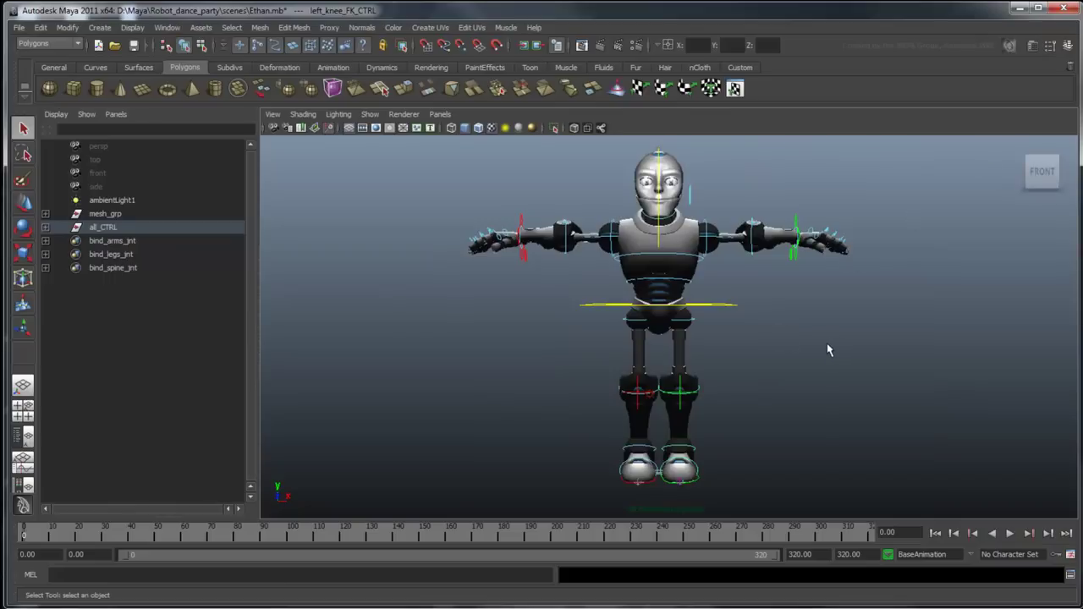
Pack mesh_grp and all_CTRL into asset 'Ethan_AST', including connected nodes, shaders and everything below
left_click(104, 214)
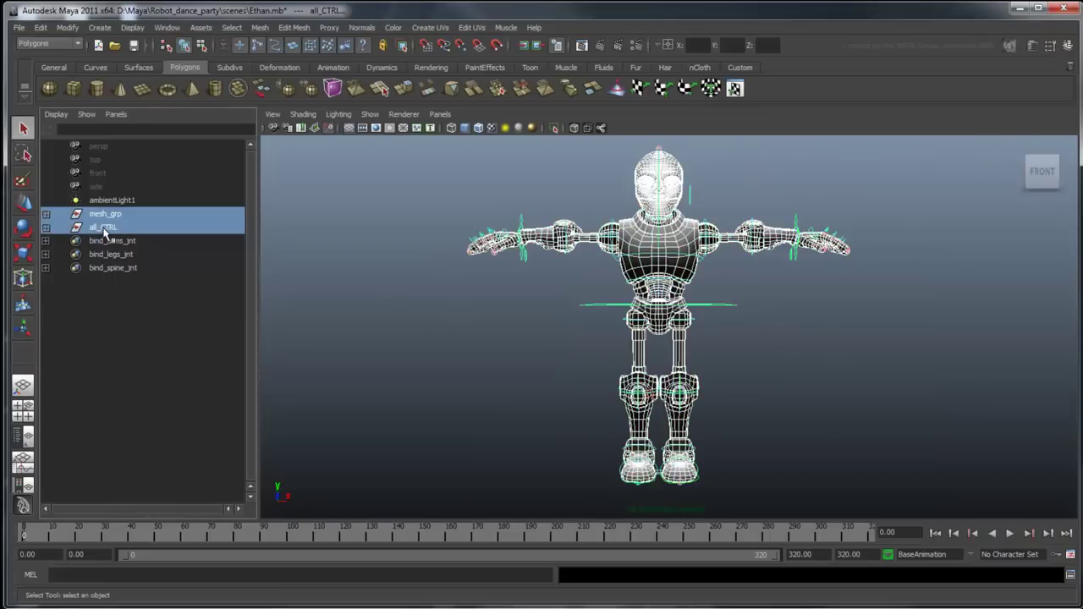
left_click(204, 29)
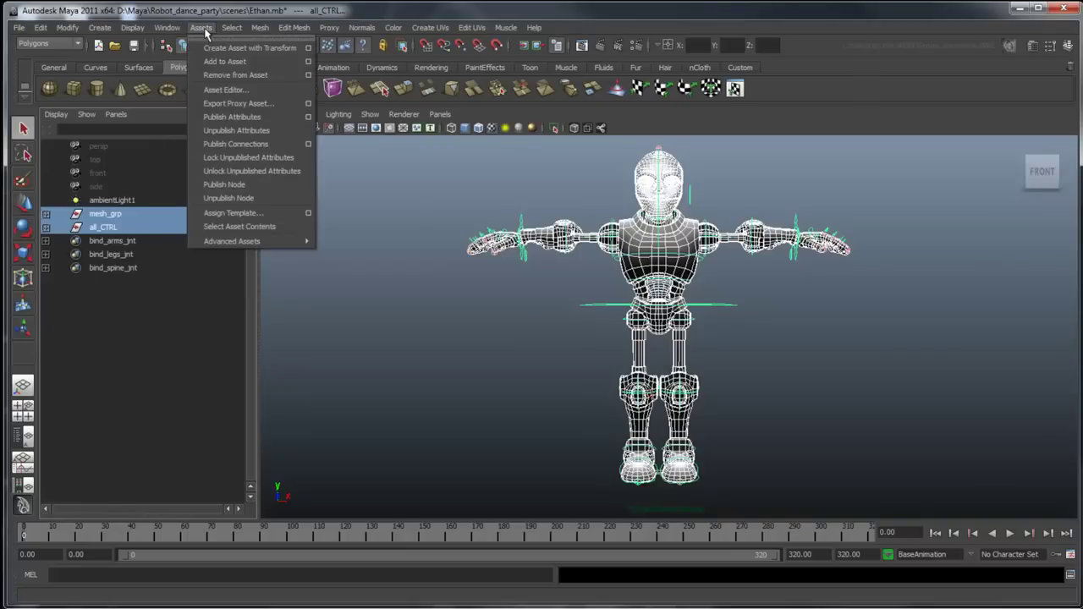
mouse_move(232, 241)
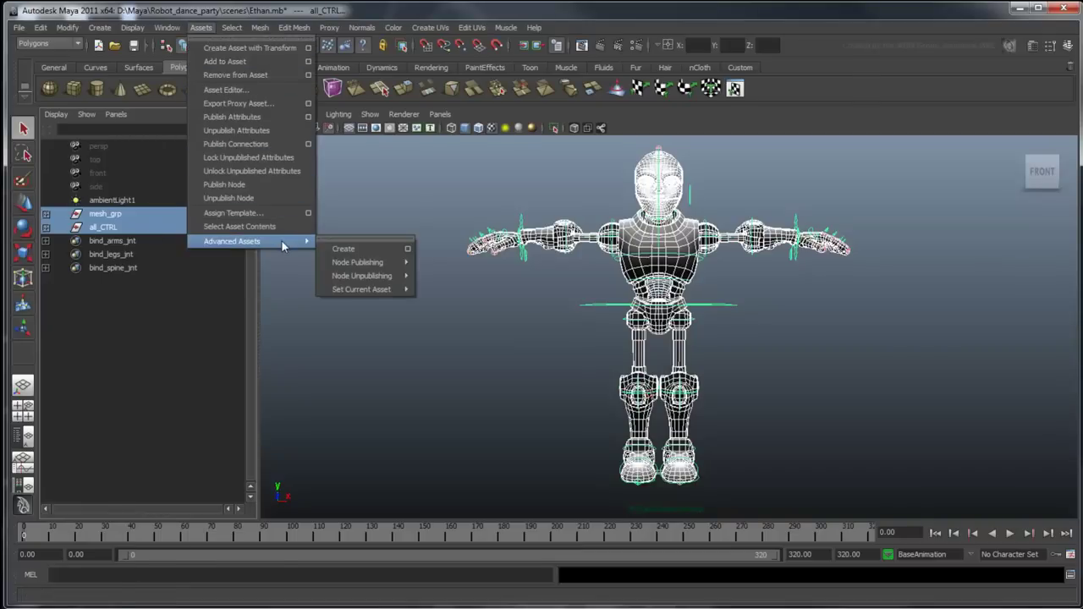
left_click(408, 248)
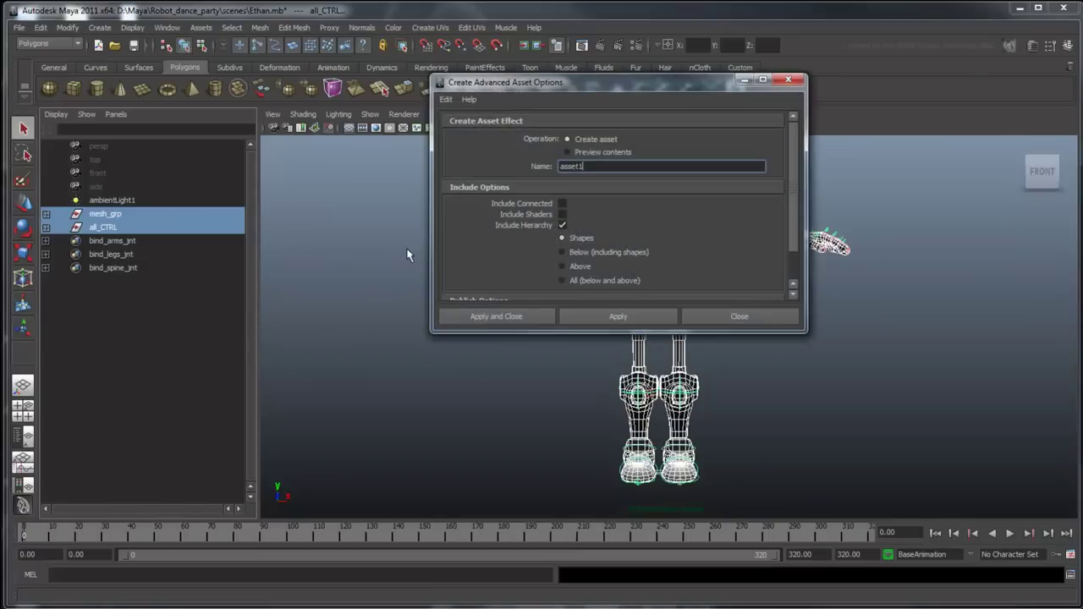
key("BackSpace")
key("BackSpace")
key("BackSpace")
key("BackSpace")
key("BackSpace")
key("BackSpace")
type("Ethan_AST")
left_click(562, 203)
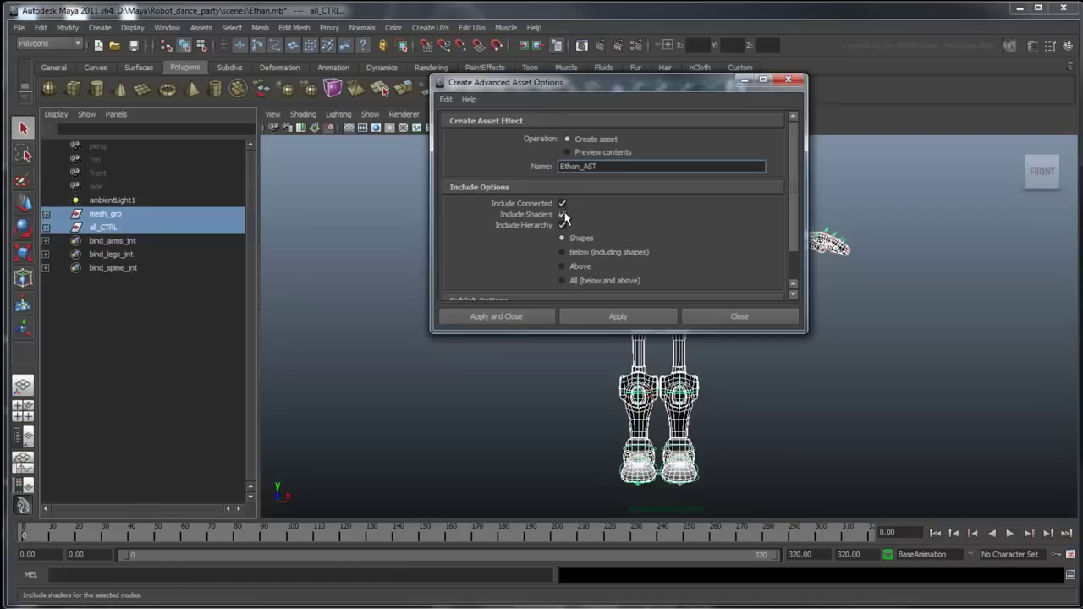
left_click(565, 253)
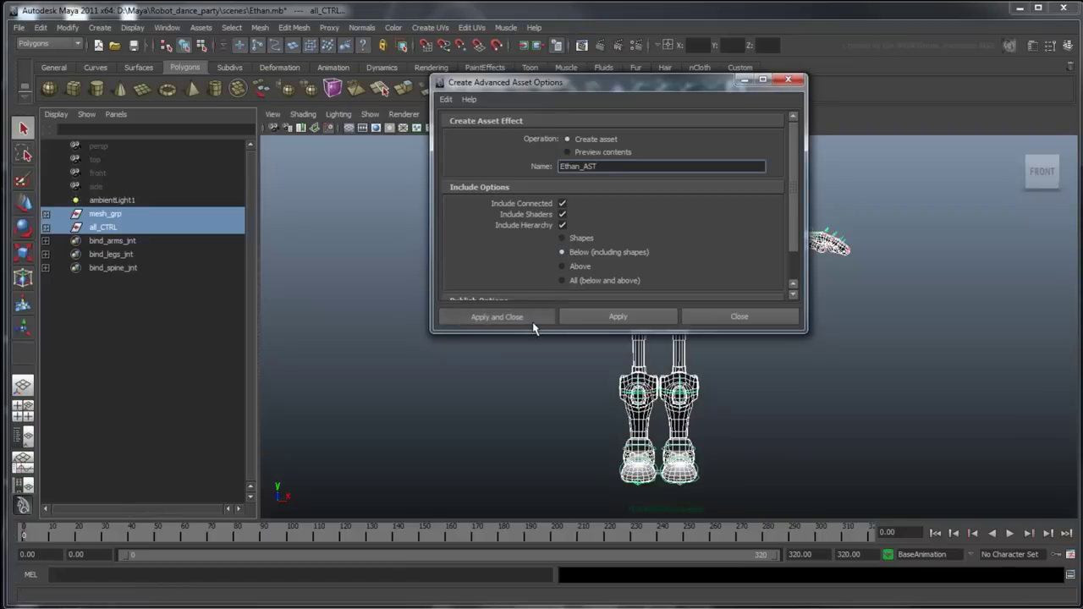
left_click(497, 316)
Show Ethan_AST in the Asset Editor and bring up the Assign New Template options
left_click(201, 28)
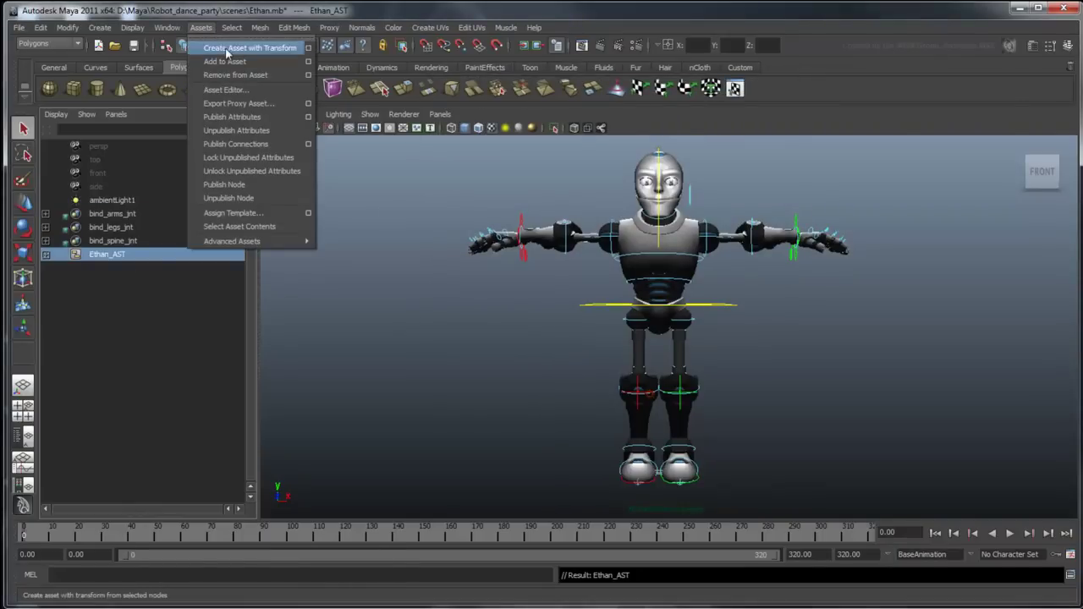
left_click(269, 90)
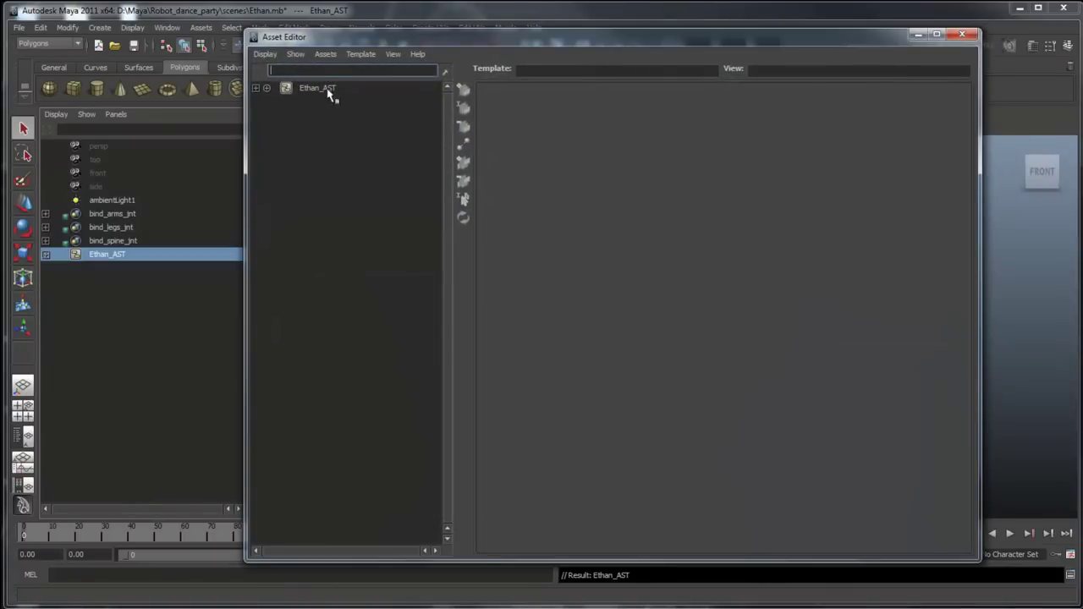
left_click(329, 91)
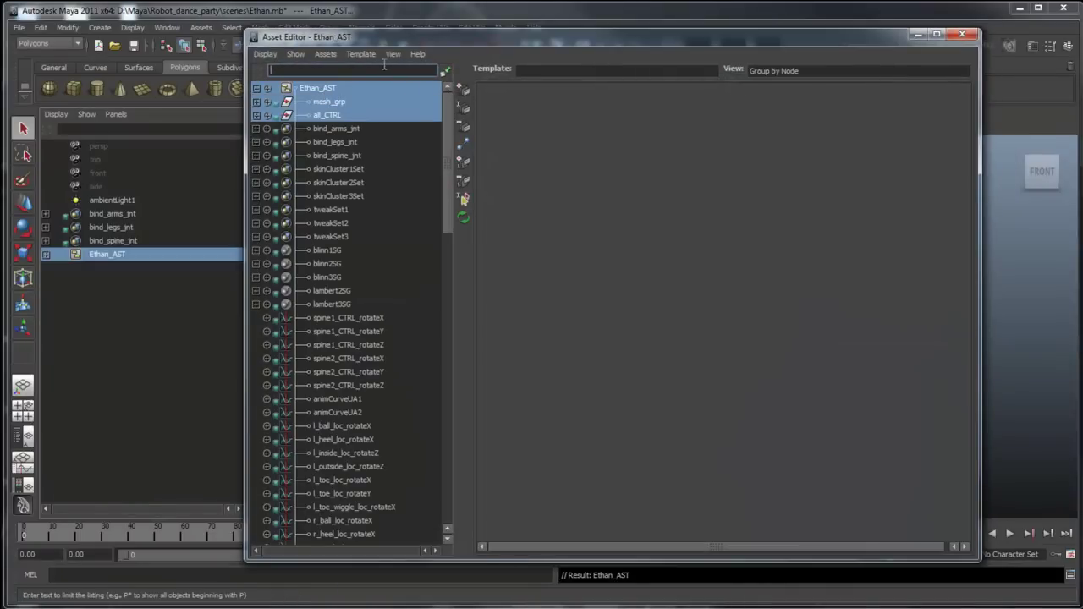
left_click(360, 53)
mouse_move(372, 68)
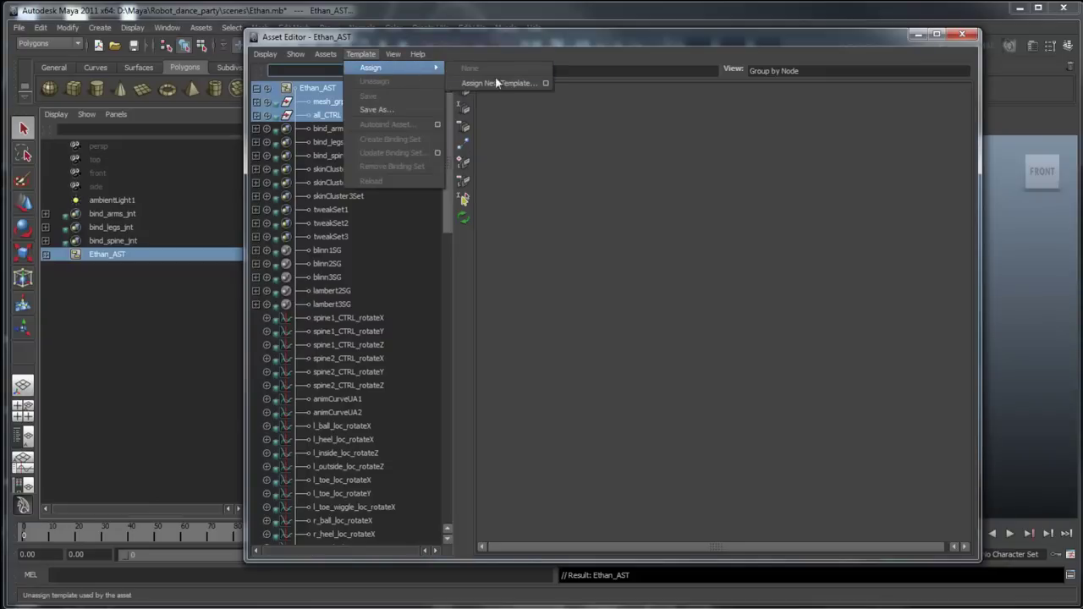
left_click(546, 83)
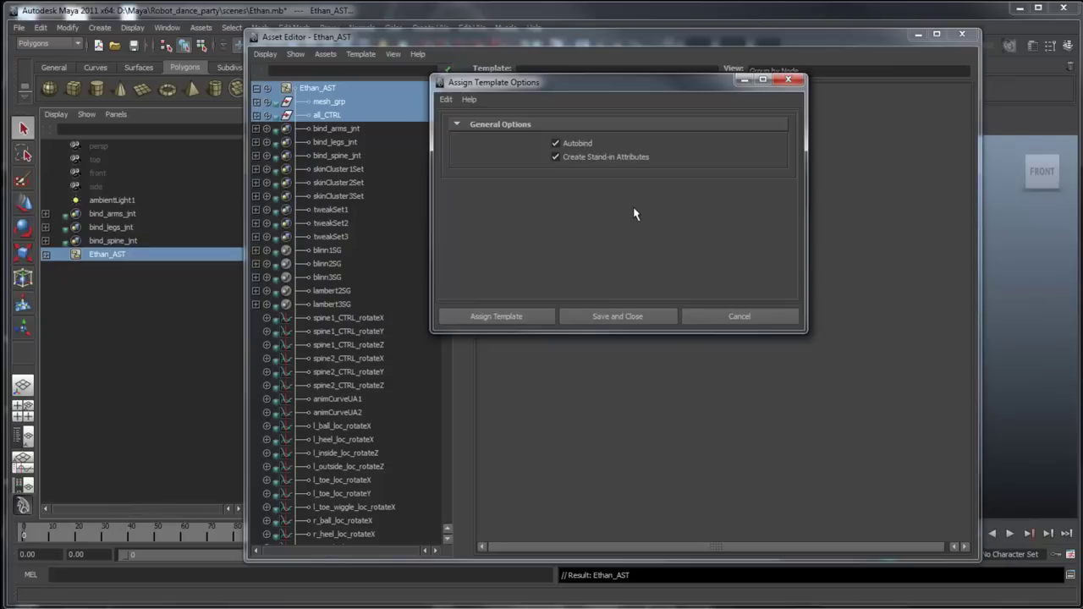
Assign robot_template.template to Ethan_AST
left_click(514, 319)
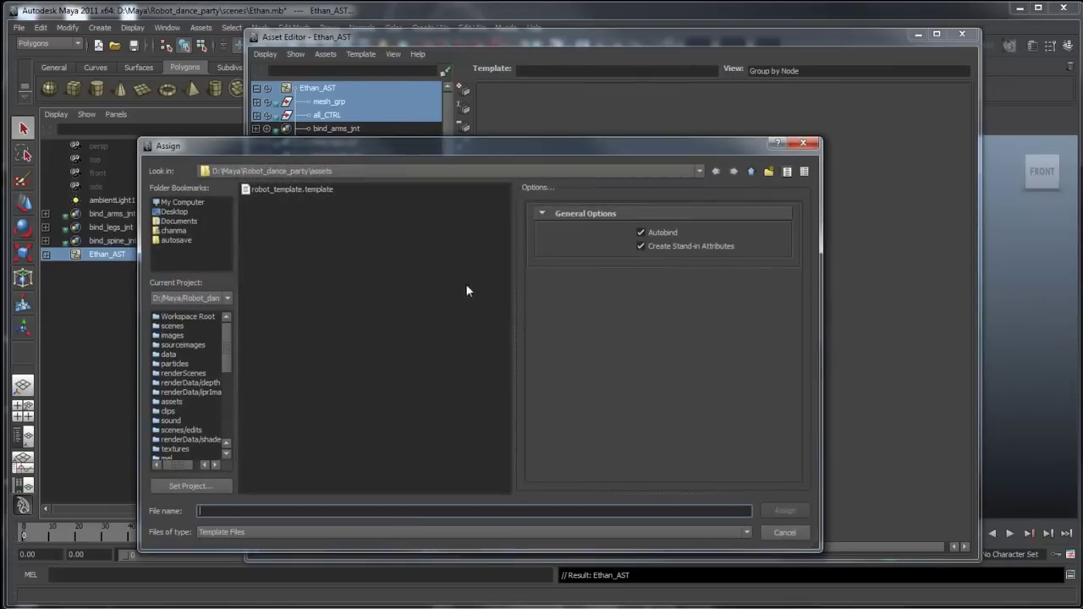
left_click(329, 189)
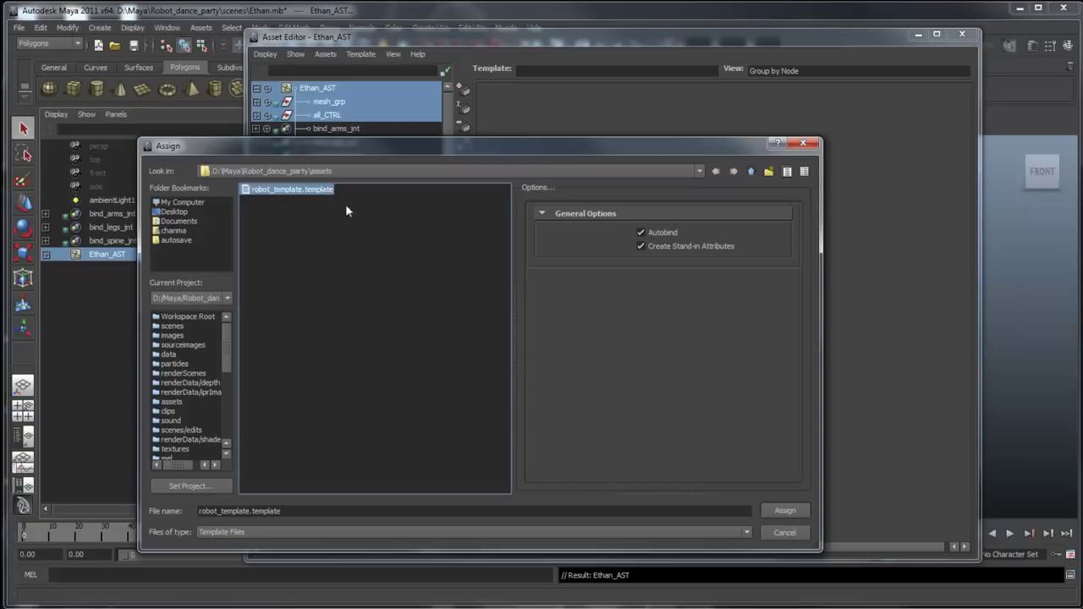
left_click(775, 506)
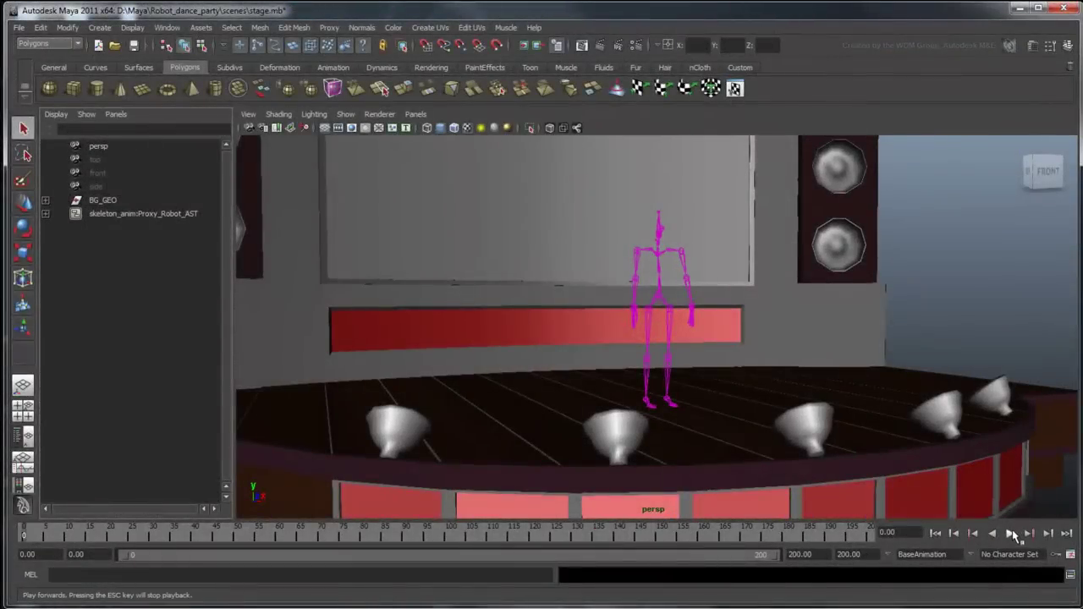
Play the proxy skeleton's dance animation, then return to frame 0
left_click(1009, 533)
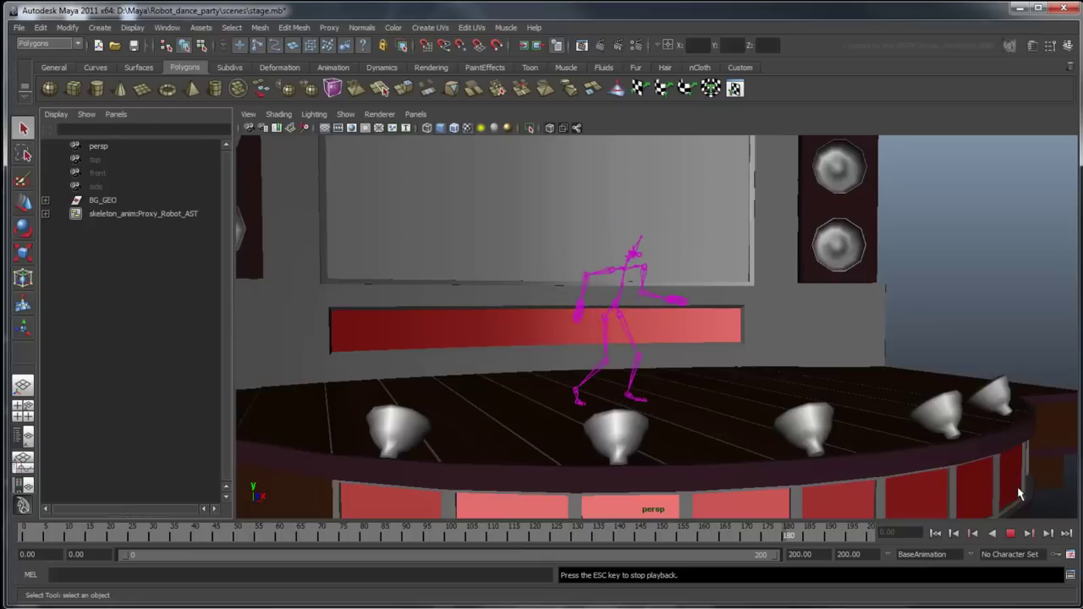
left_click(1010, 533)
left_click(935, 533)
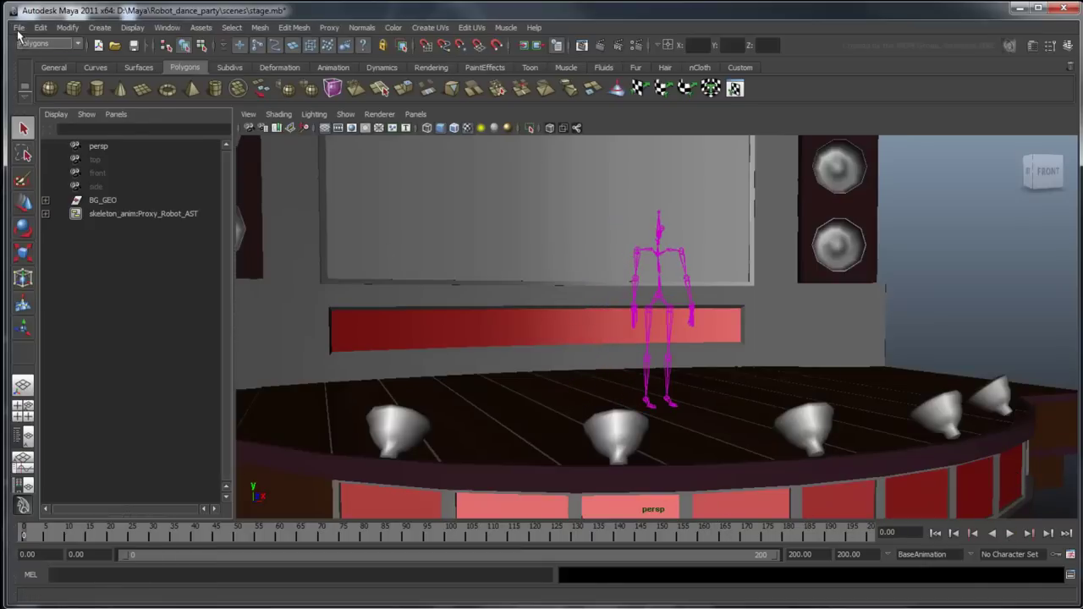
Import Ethan_AST.mb into the stage scene and select both the proxy robot and Ethan assets
left_click(18, 27)
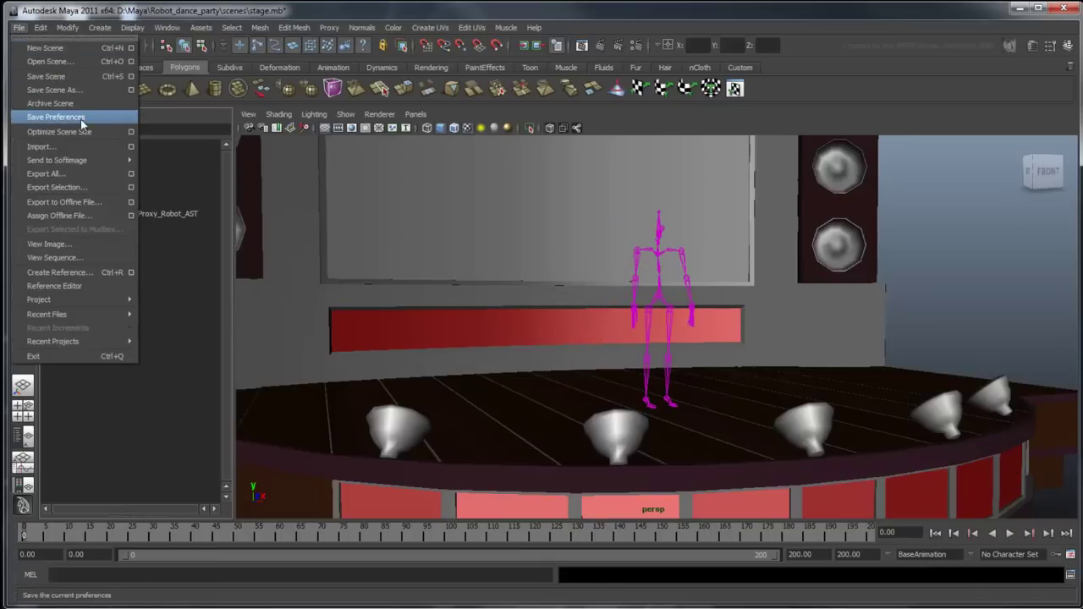
left_click(87, 147)
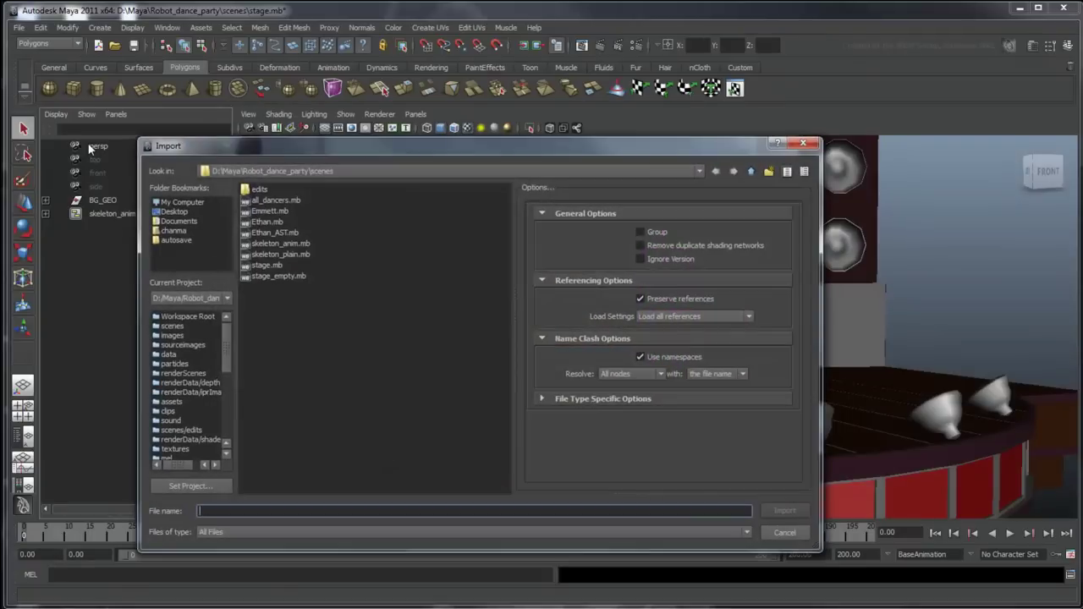
left_click(278, 232)
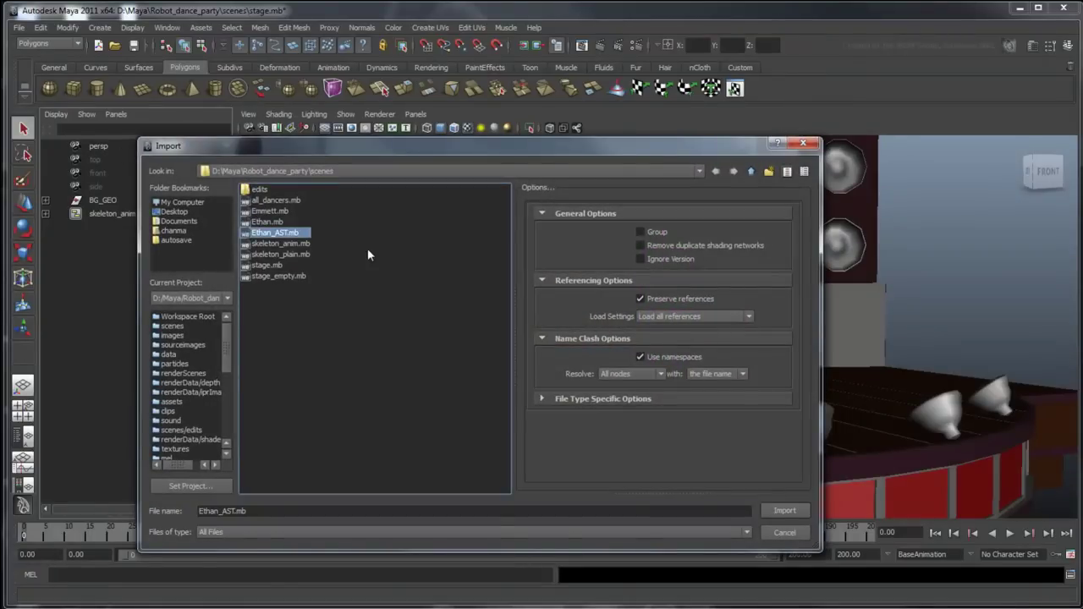
left_click(784, 510)
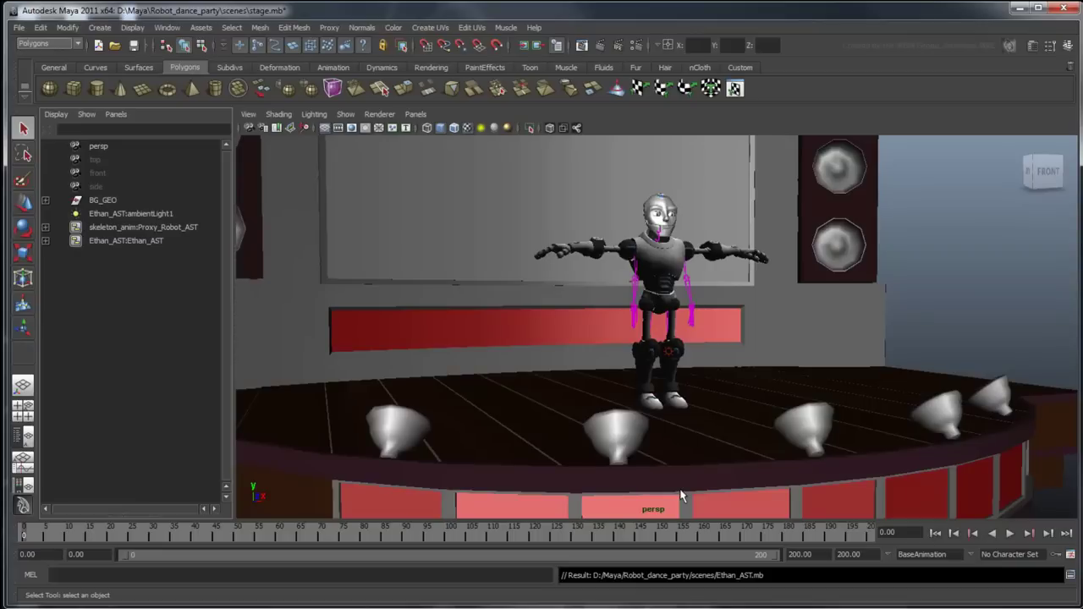
left_click(143, 230)
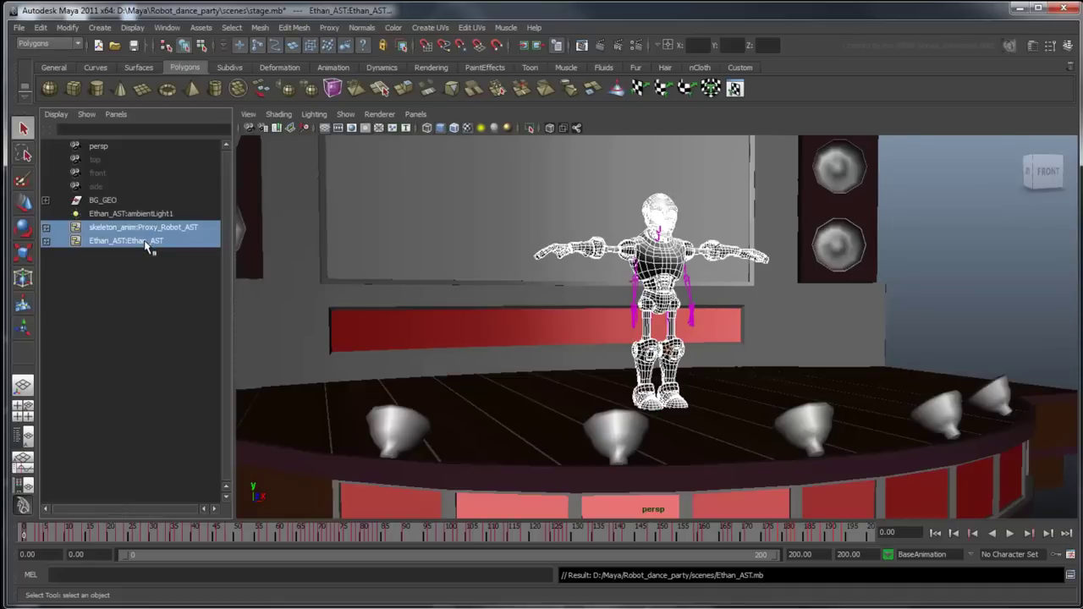
Transfer attribute values from the proxy to Ethan, using channel box attributes and incoming connections
left_click(41, 27)
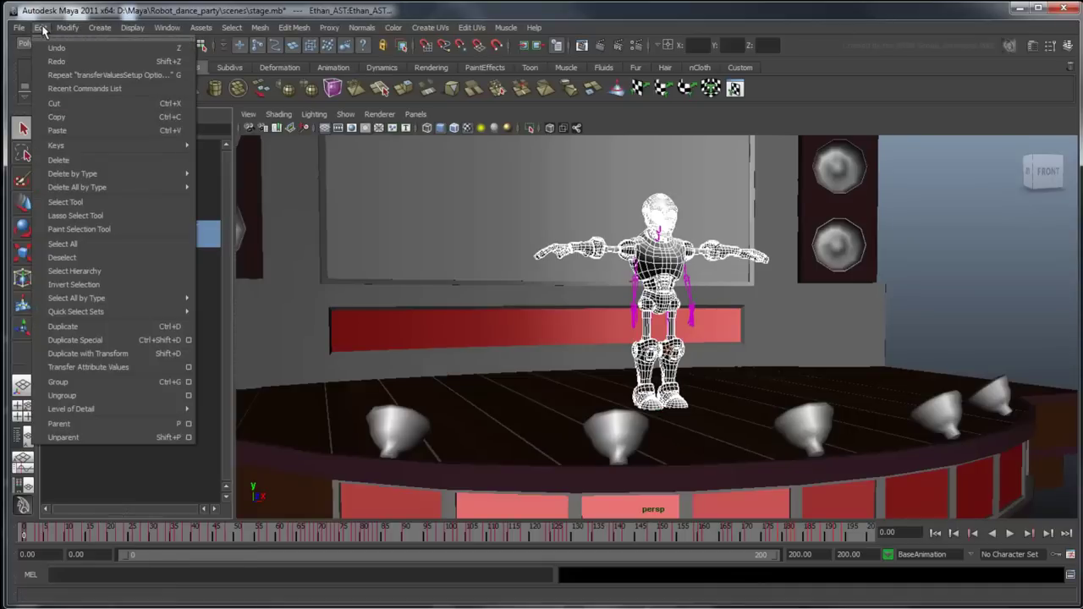
left_click(188, 369)
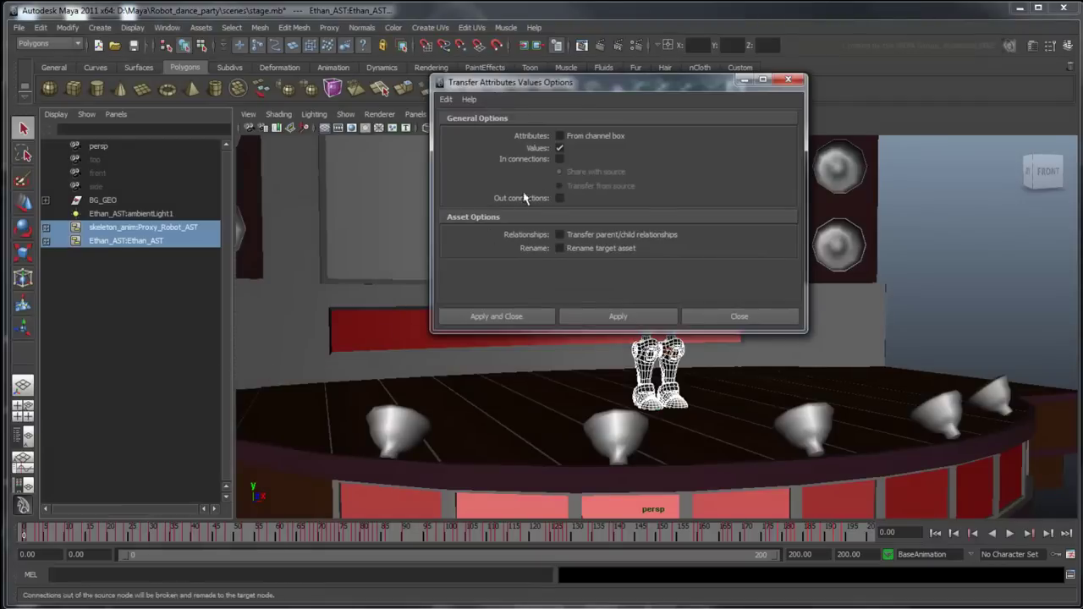
left_click(559, 136)
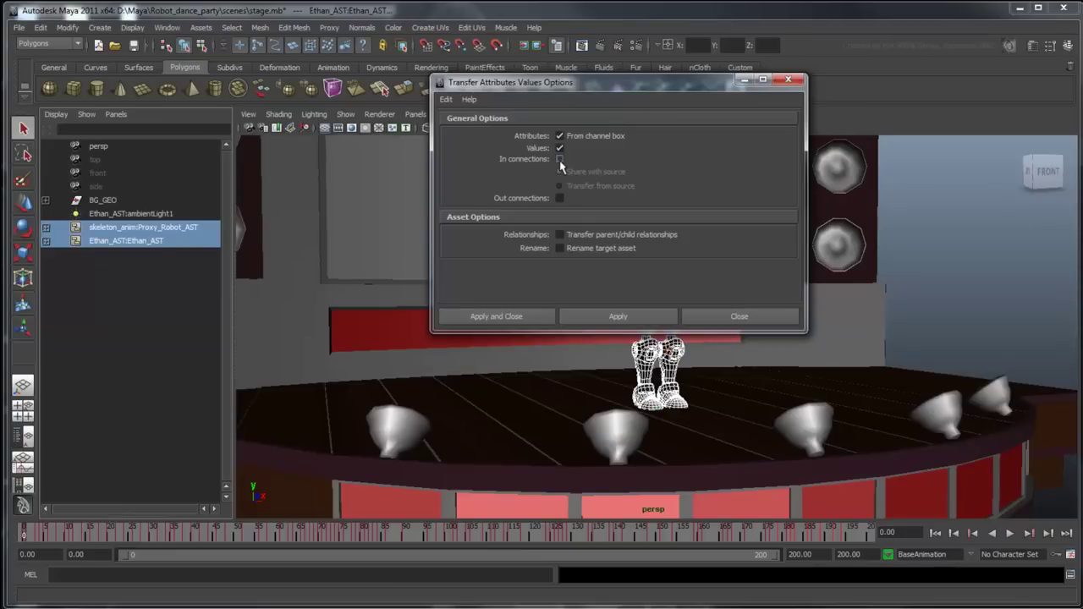
left_click(559, 160)
left_click(533, 319)
Move Proxy_Robot_AST to Translate X -300
left_click(188, 232)
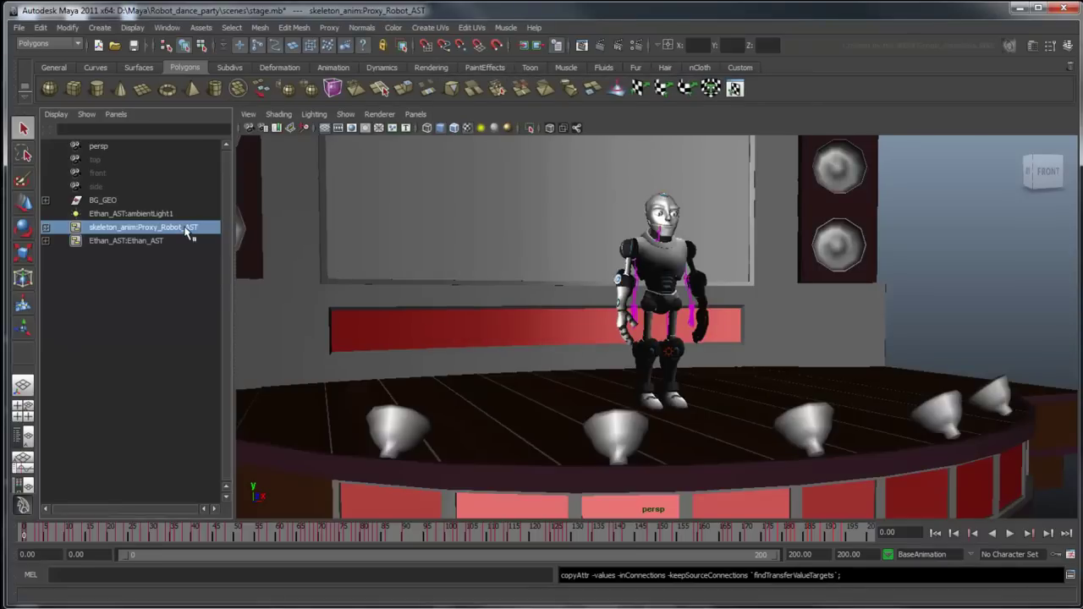
left_click(1064, 45)
scroll(1049, 304, "down", 10)
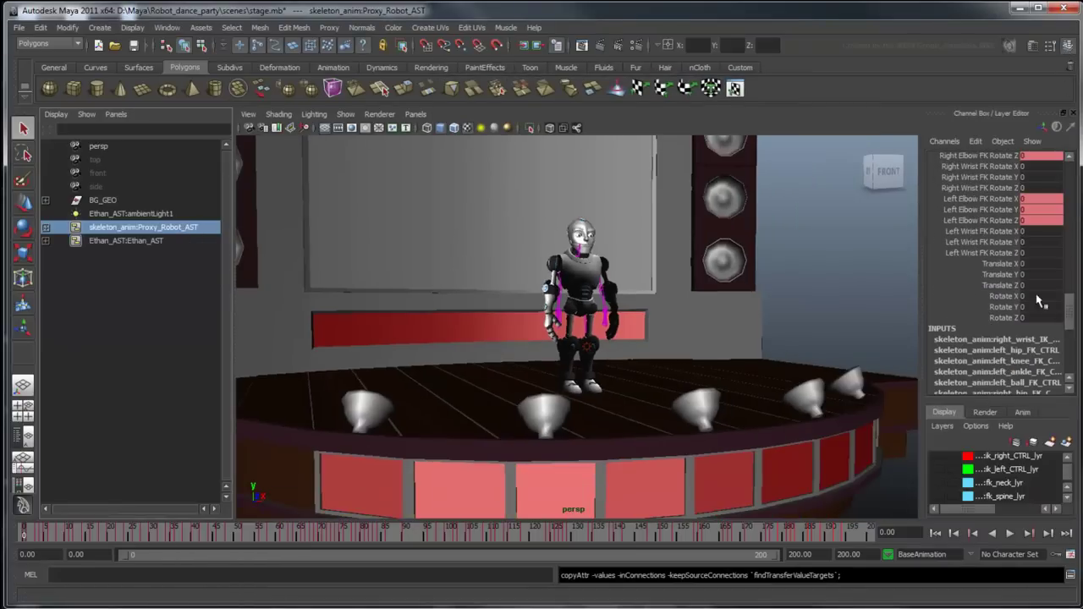
left_click(1041, 263)
type("-300")
key("Return")
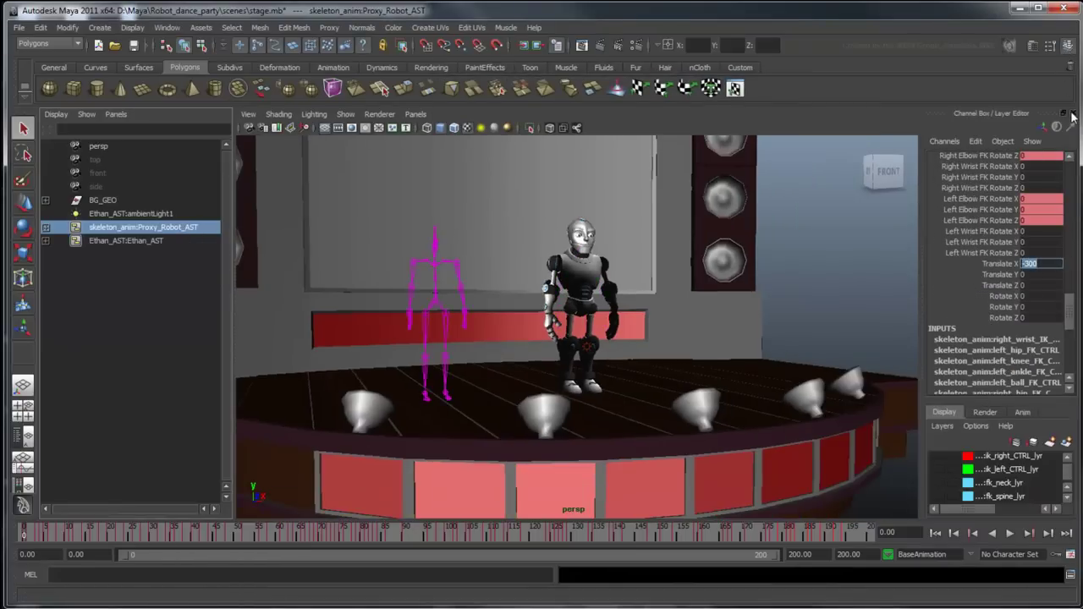
Hide the Channel Box and play the animation to watch both robots dance
left_click(1071, 116)
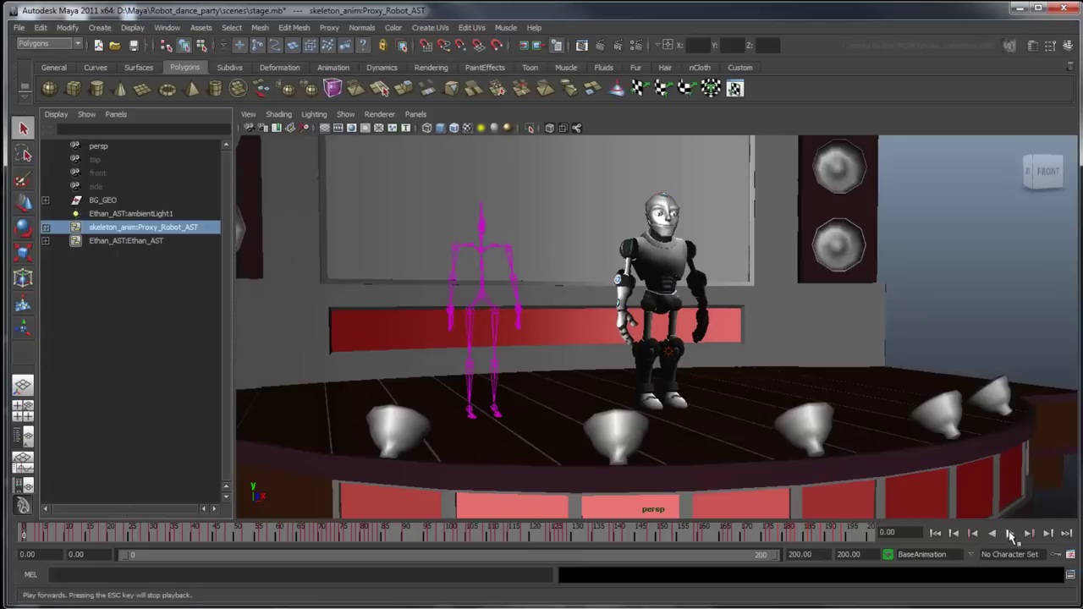
left_click(1011, 534)
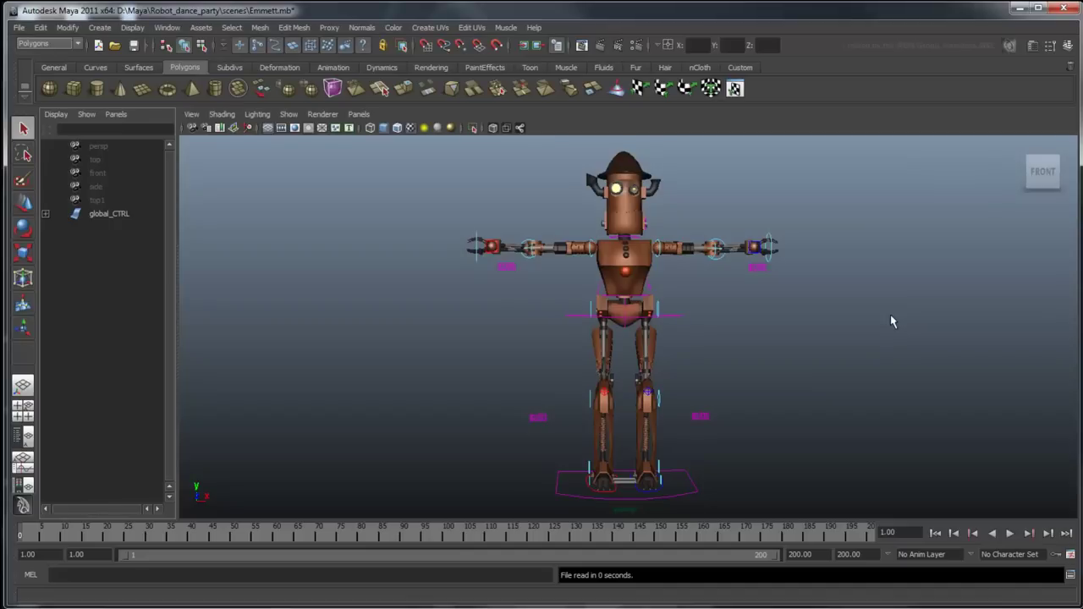
Inspect Emmett's wrist and left knee controls, then hide the attribute panel
left_click(755, 253)
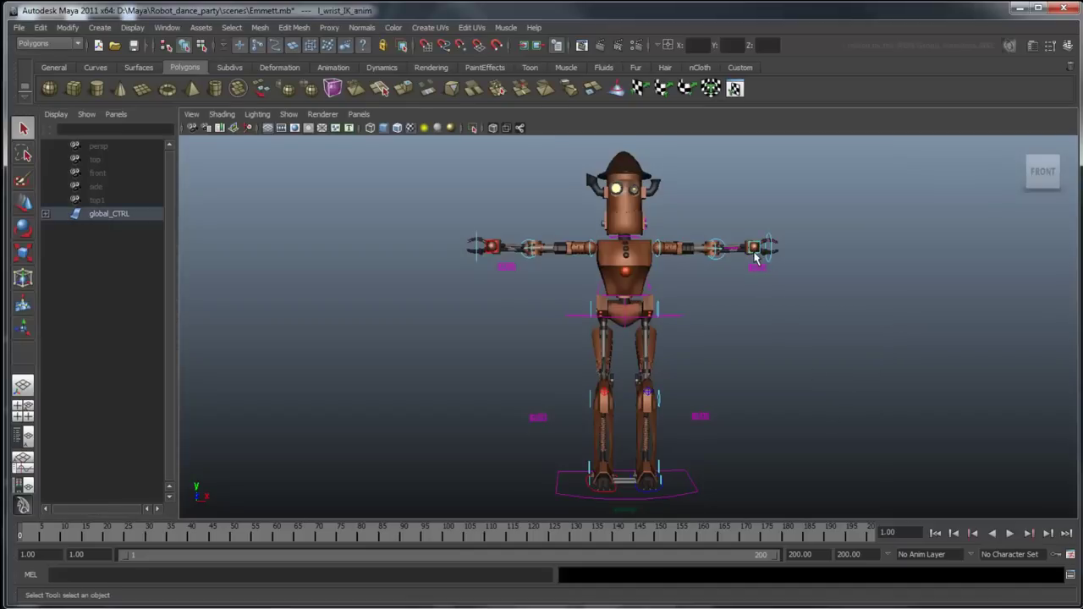
left_click(1034, 46)
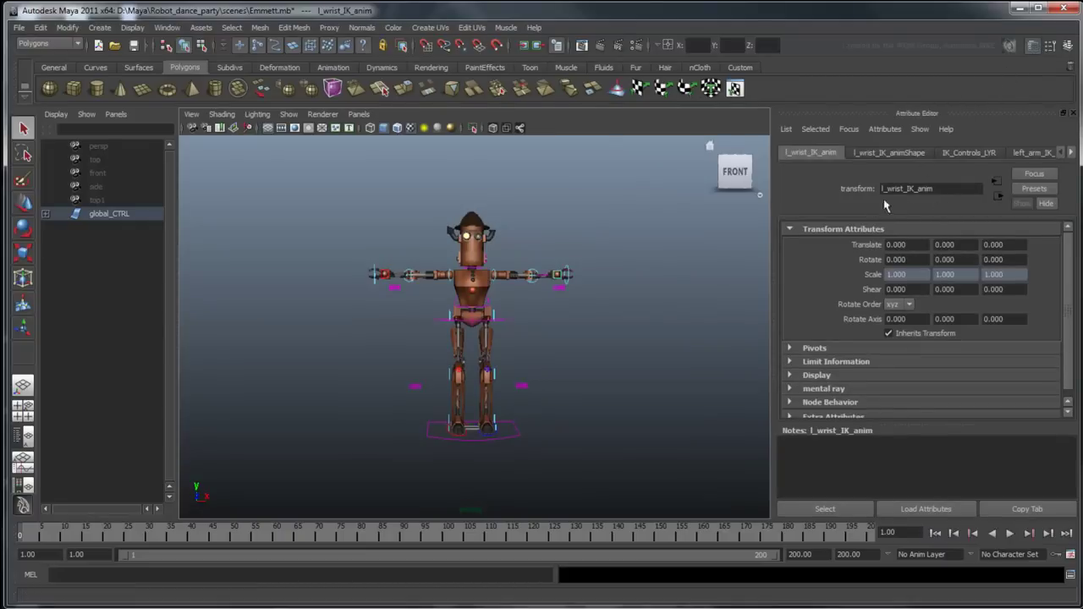
left_click(508, 326)
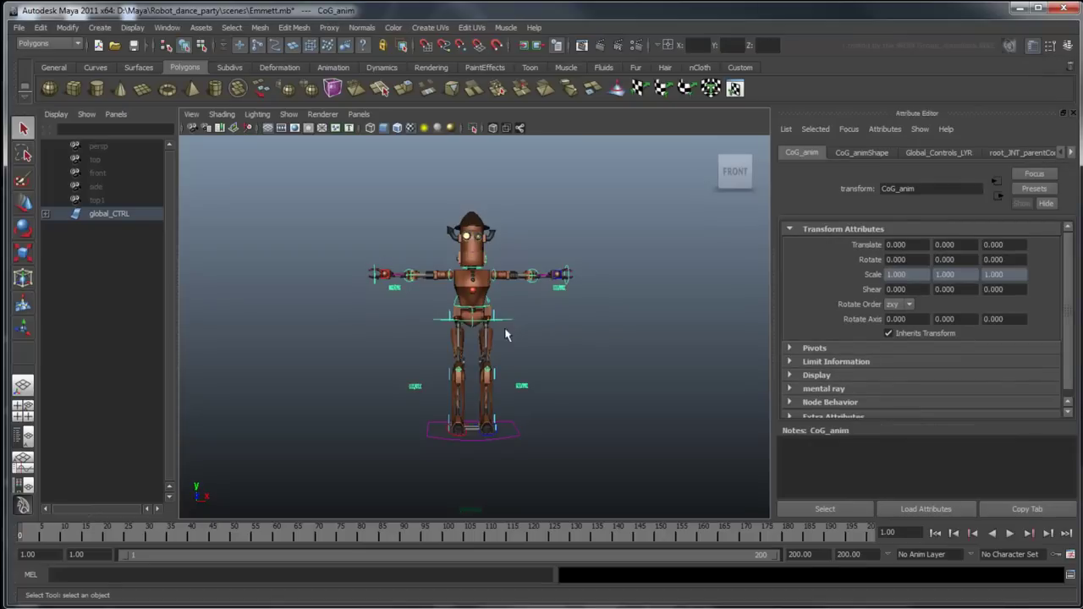
left_click(489, 374)
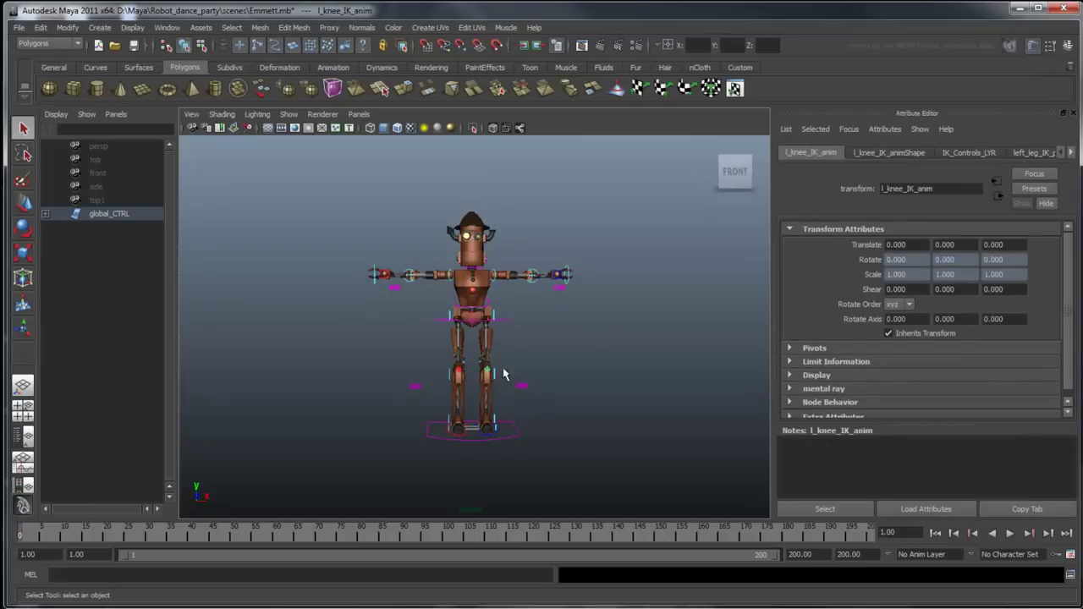
left_click(596, 369)
left_click(1032, 48)
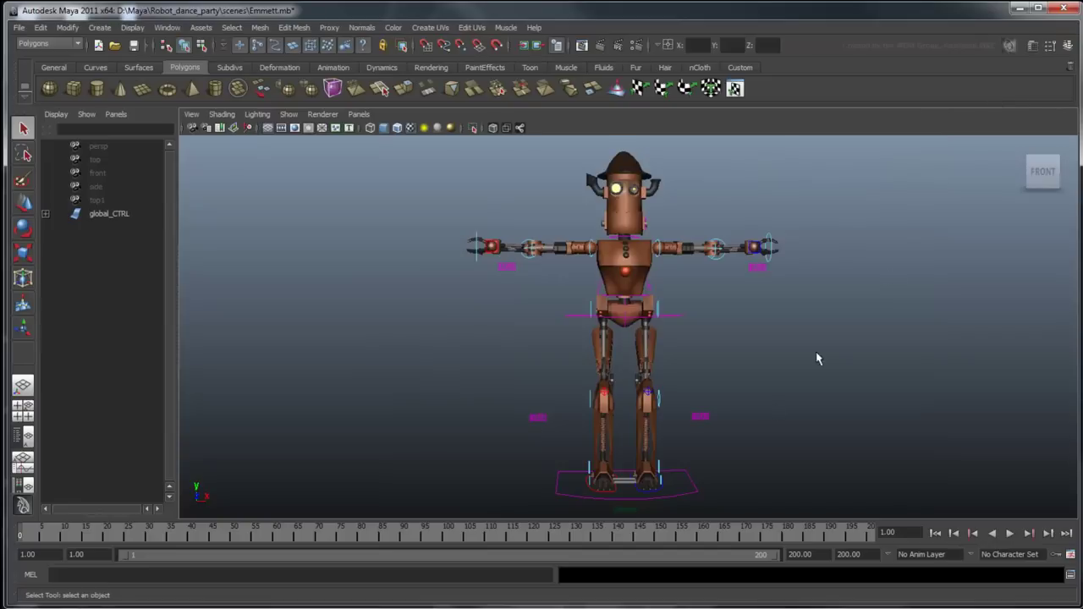
Create an asset named Emmett_AST from global_CTRL using the advanced Create Asset options
left_click(109, 215)
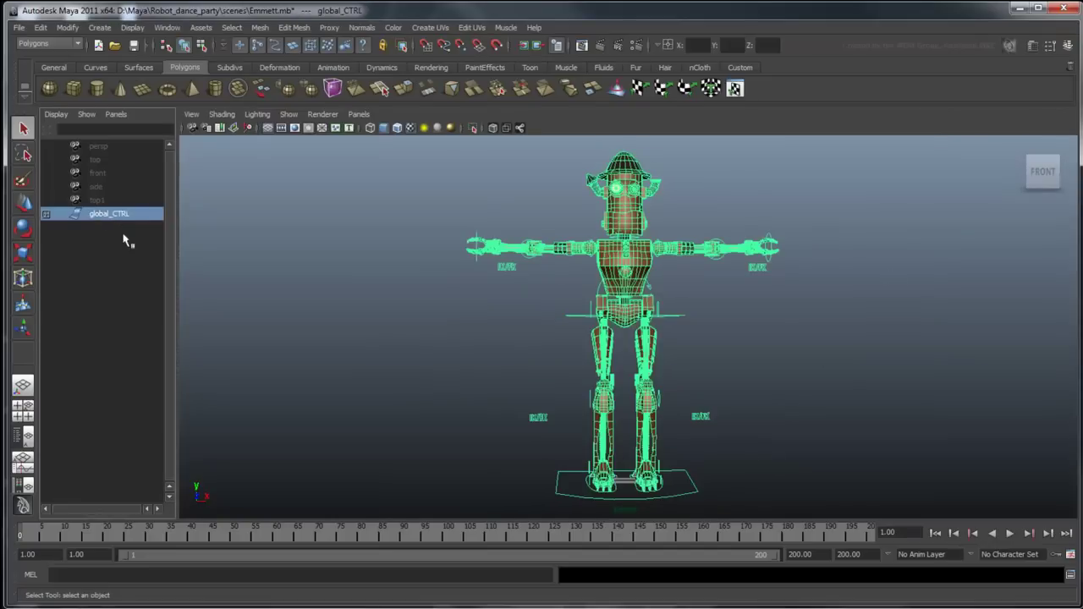
left_click(200, 27)
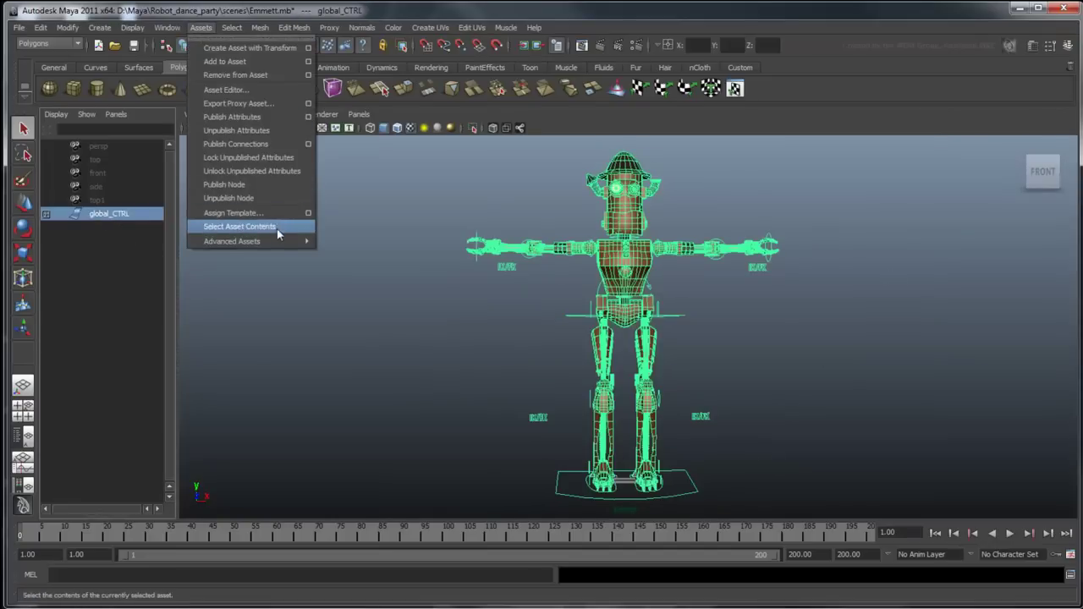
mouse_move(232, 241)
left_click(408, 251)
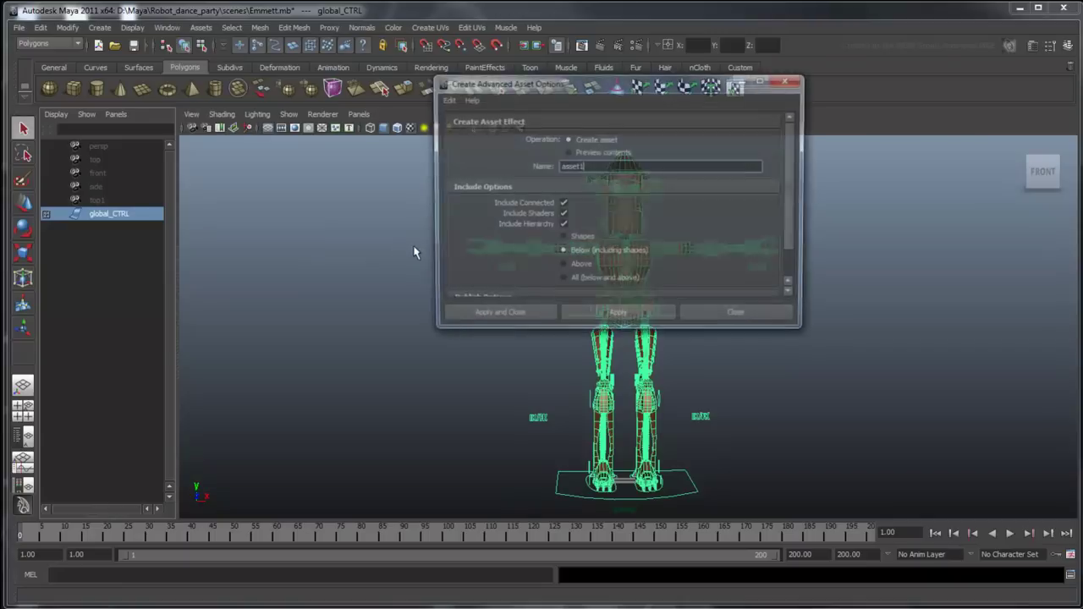
left_click_drag(592, 167, 521, 168)
type("Emme")
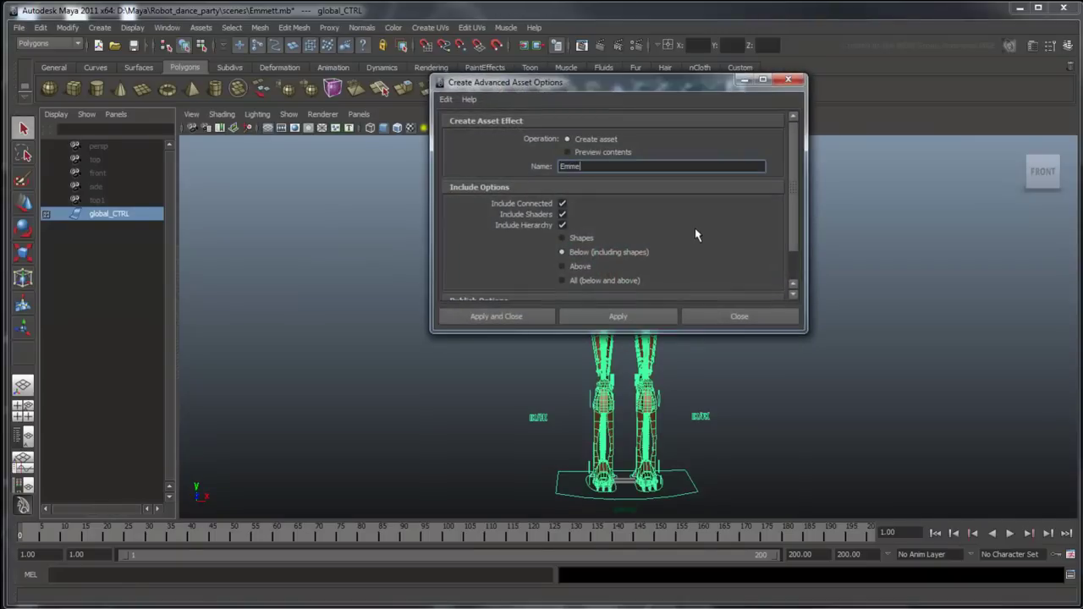
type("tt_AST")
left_click(499, 316)
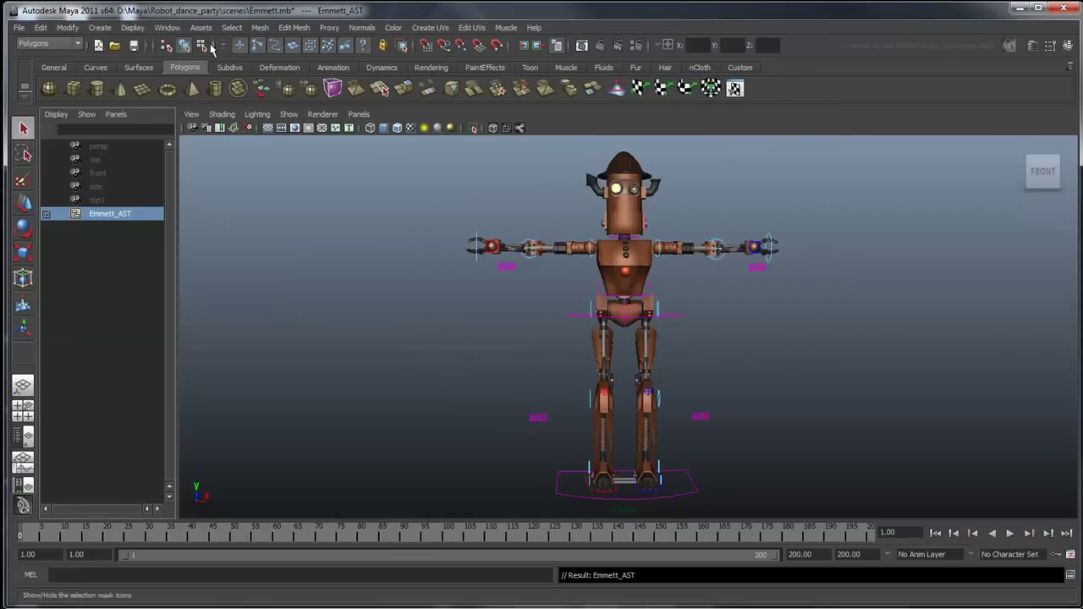
Open the Asset Editor and expand Emmett_AST's contents
left_click(200, 27)
left_click(253, 91)
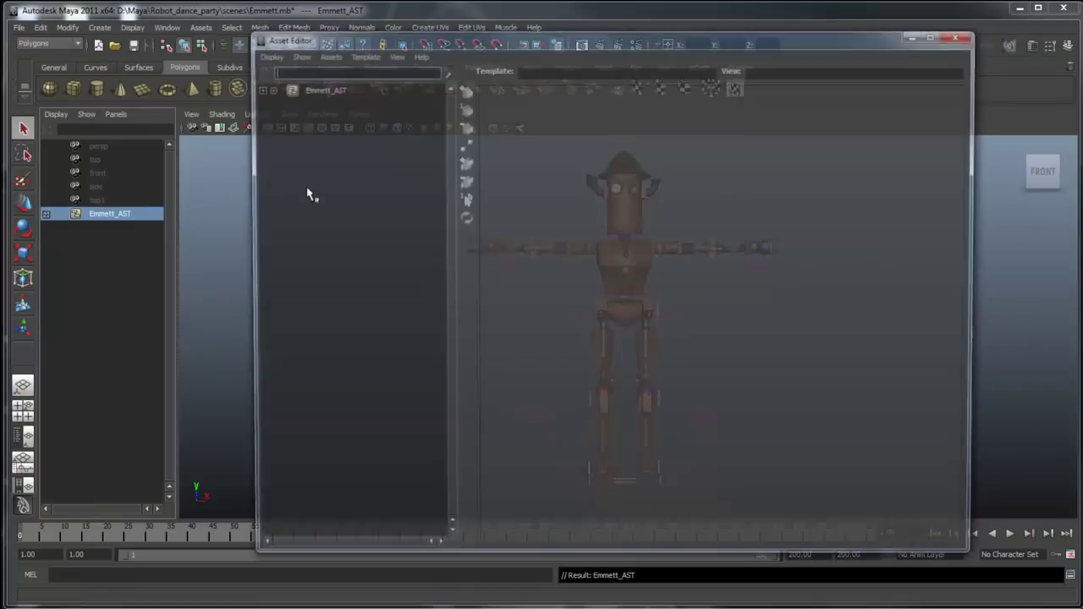
left_click(338, 90)
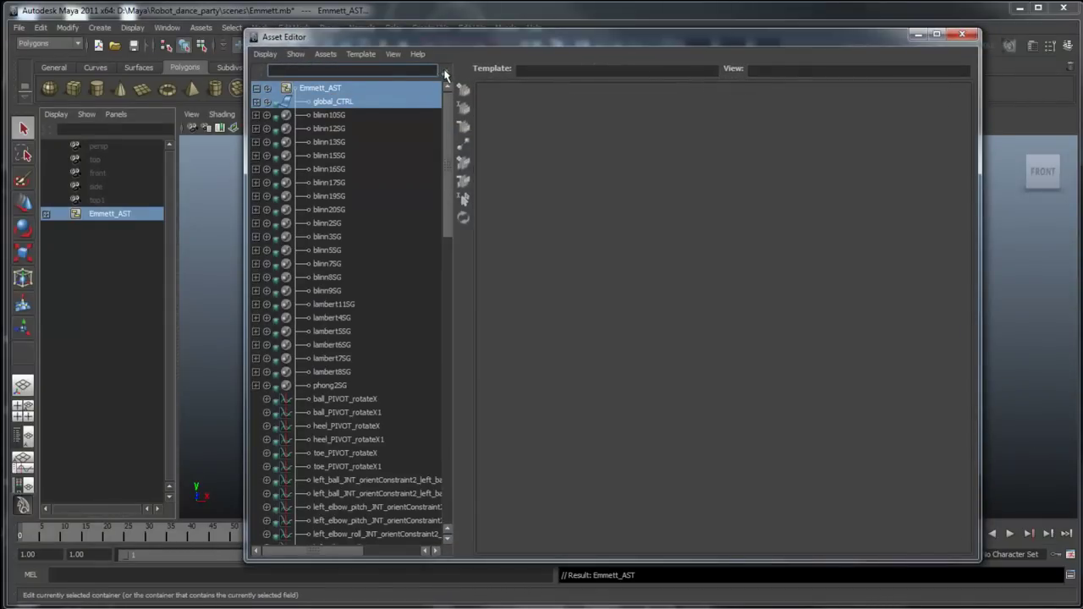
Assign robot_template.template with Autobind and Create Stand-in Attributes unchecked
left_click(361, 54)
mouse_move(372, 67)
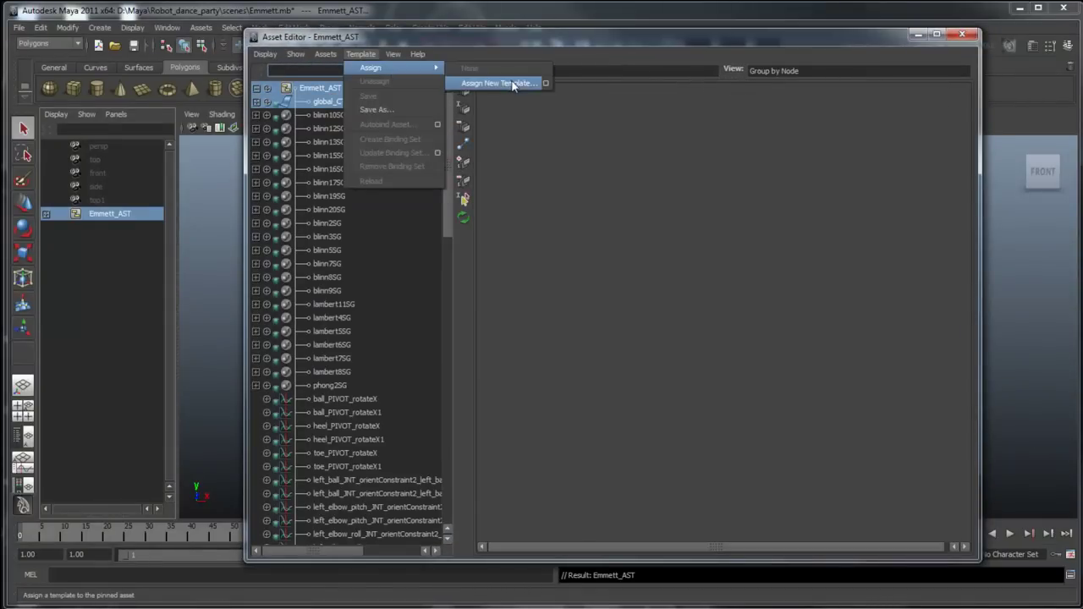
left_click(546, 84)
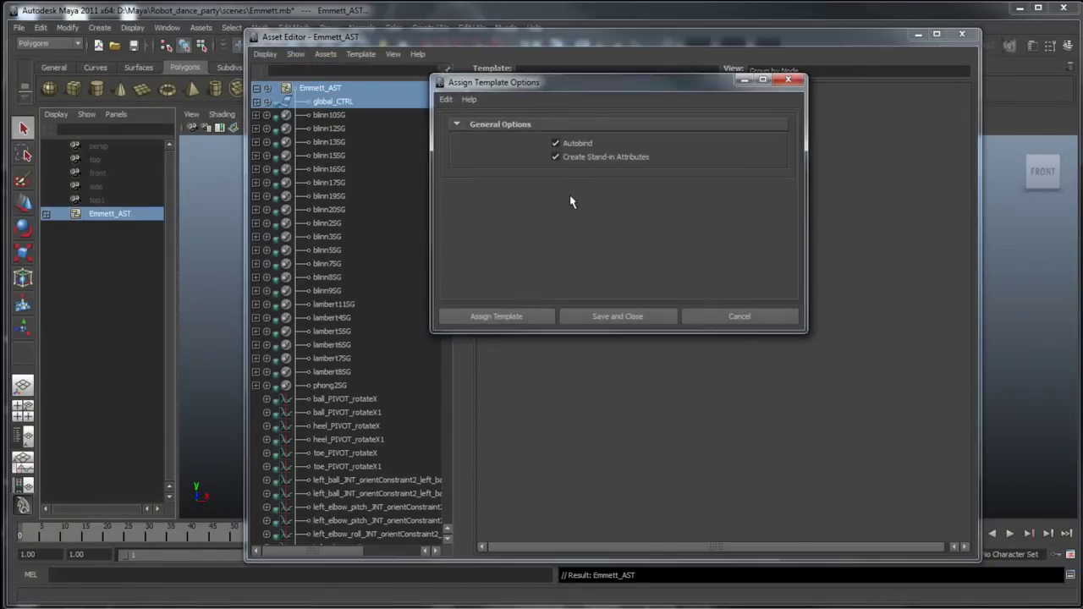
left_click(576, 143)
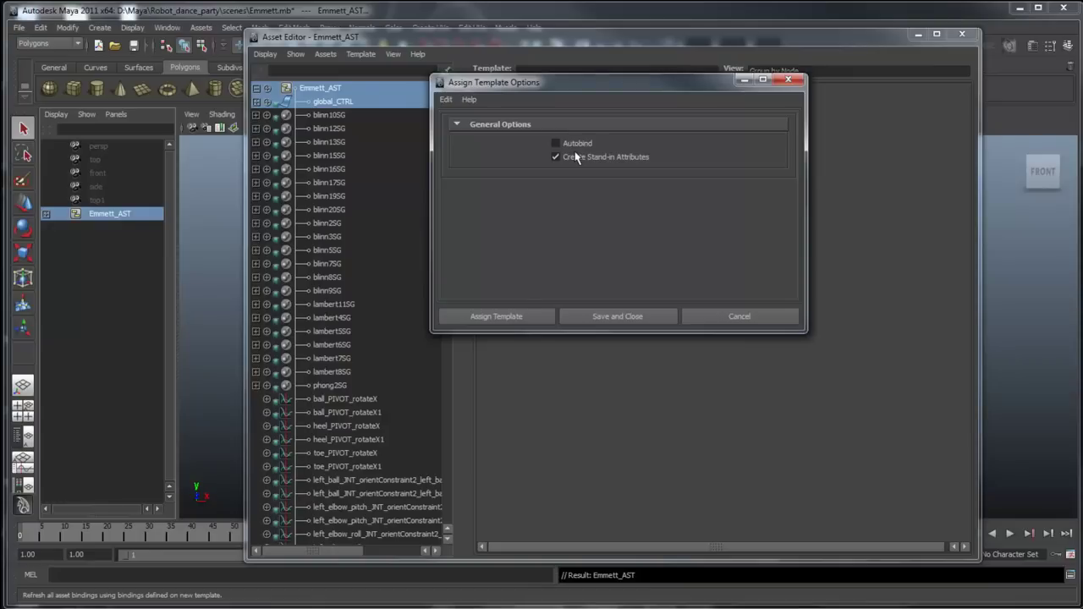
left_click(575, 158)
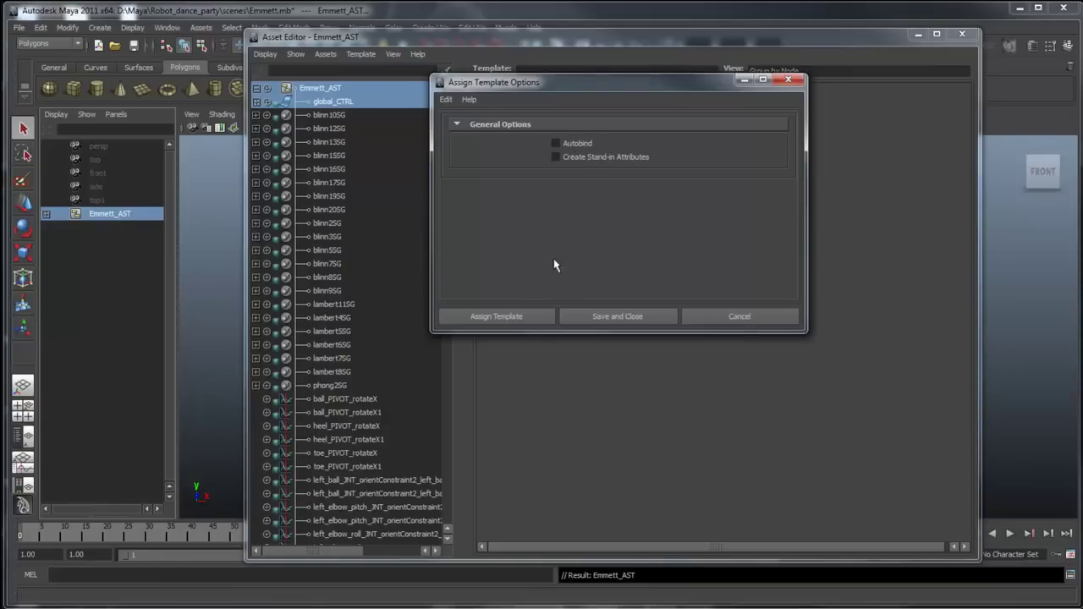
left_click(533, 316)
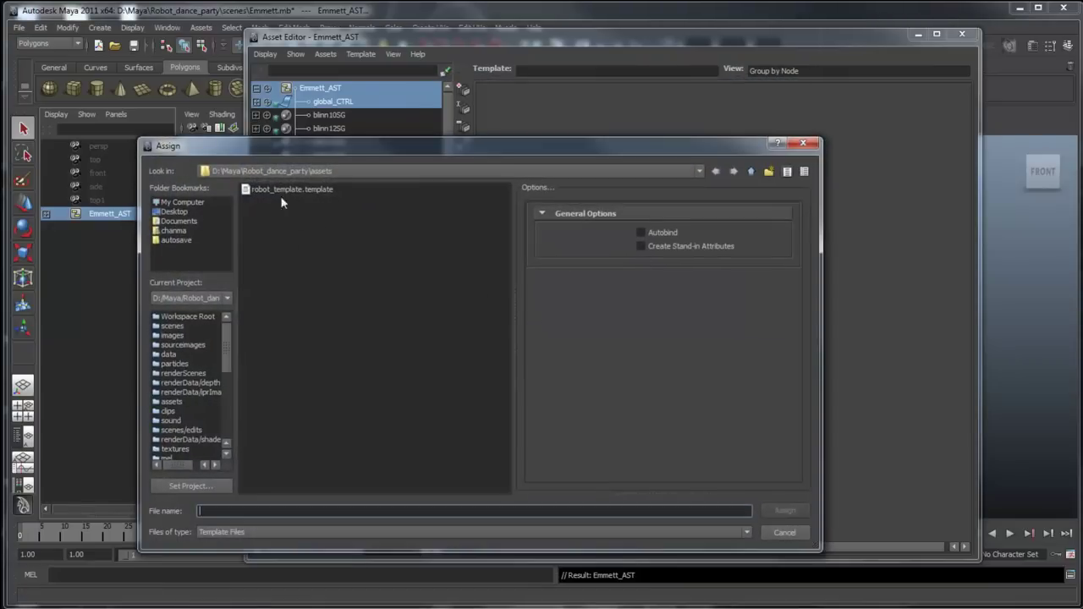
left_click(283, 190)
left_click(773, 508)
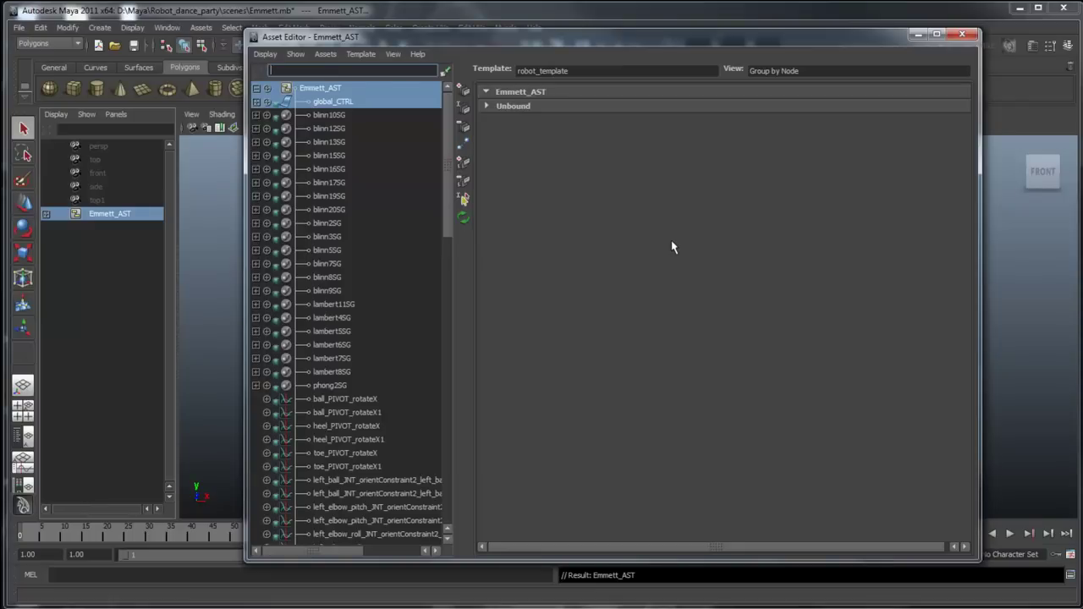
Expand the Unbound list to show the wrist, waist and CoG template attributes
left_click(646, 109)
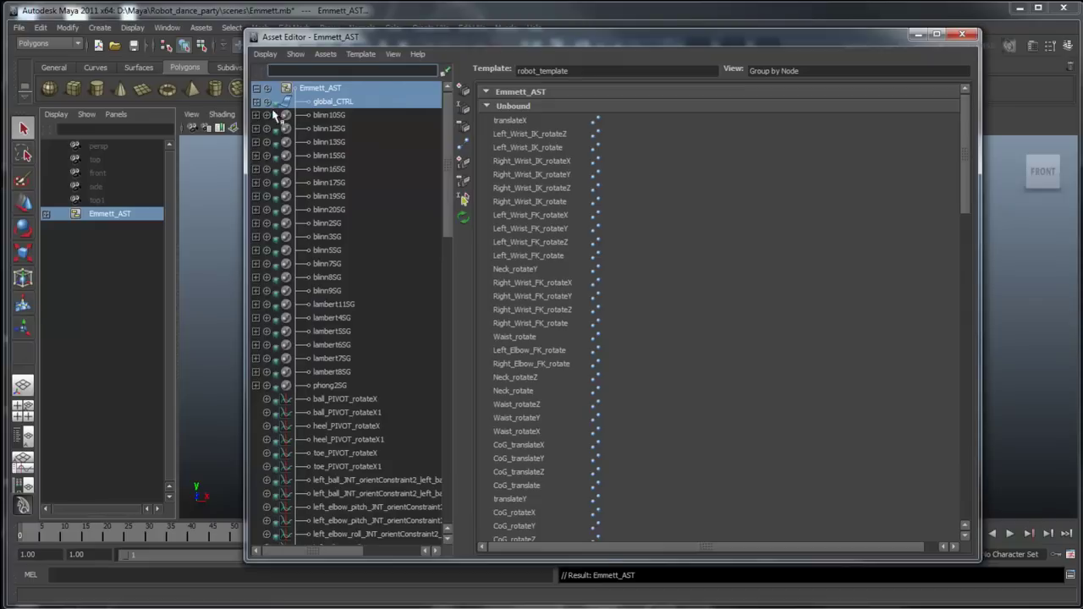
Bind the CoG_translate template entries to CoG_anim's Translate attribute under global_CTRL
left_click(256, 101)
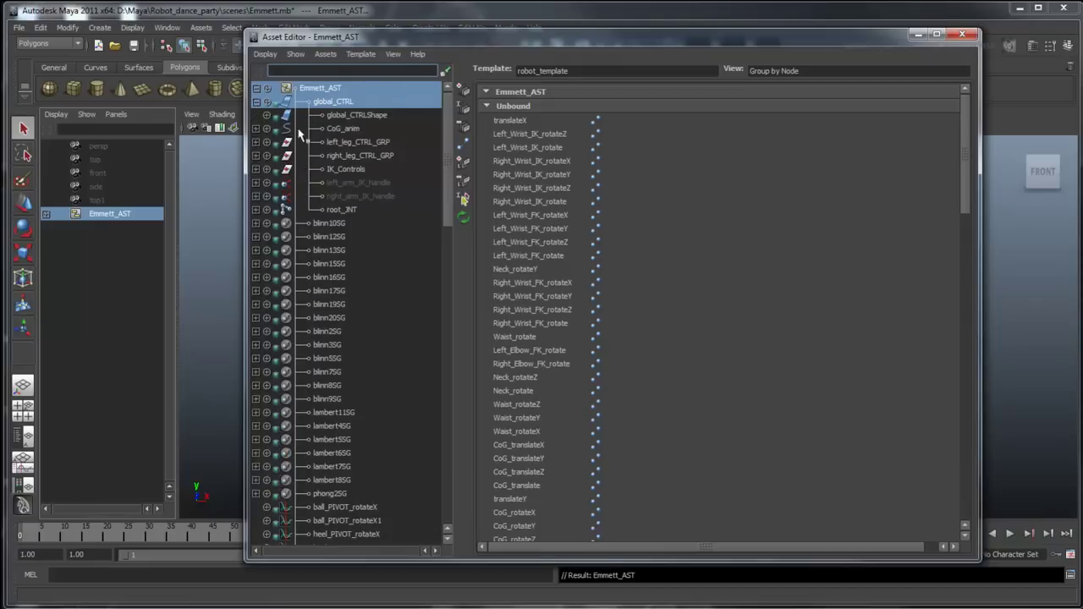
left_click(343, 129)
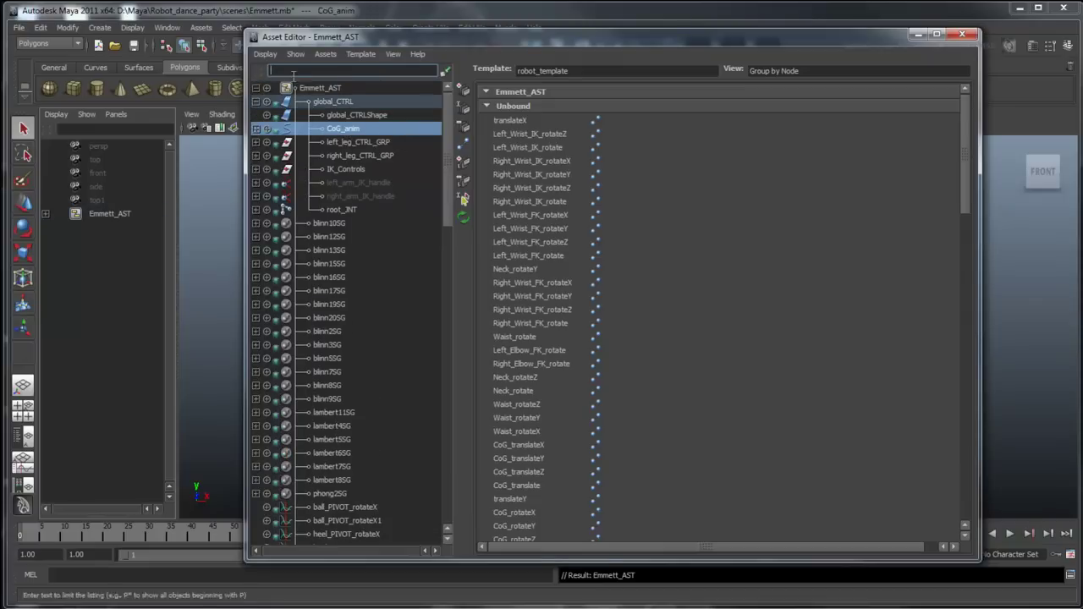
left_click(265, 54)
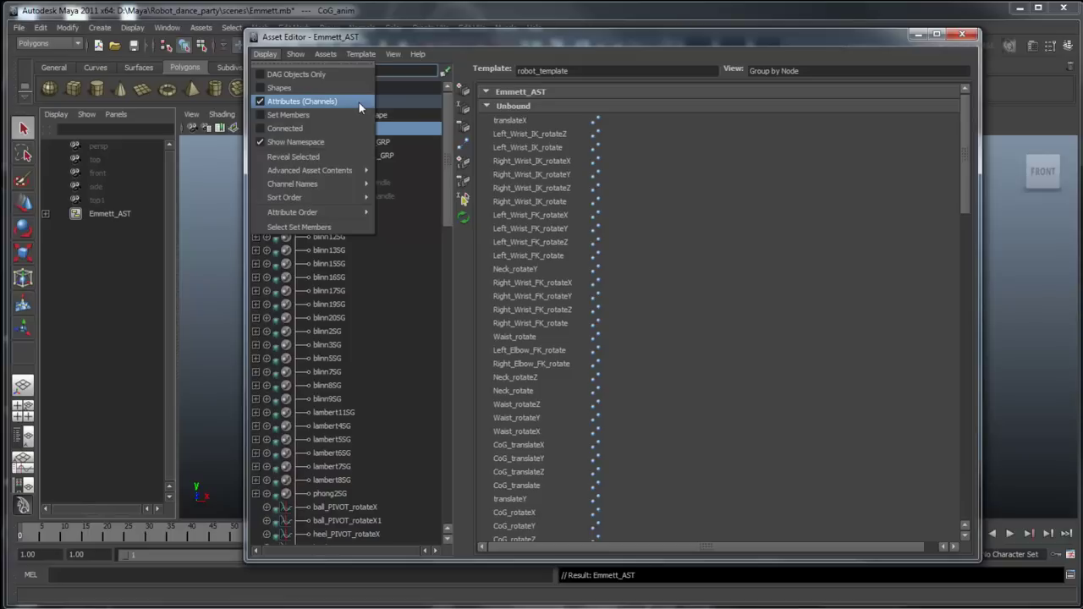
left_click(448, 146)
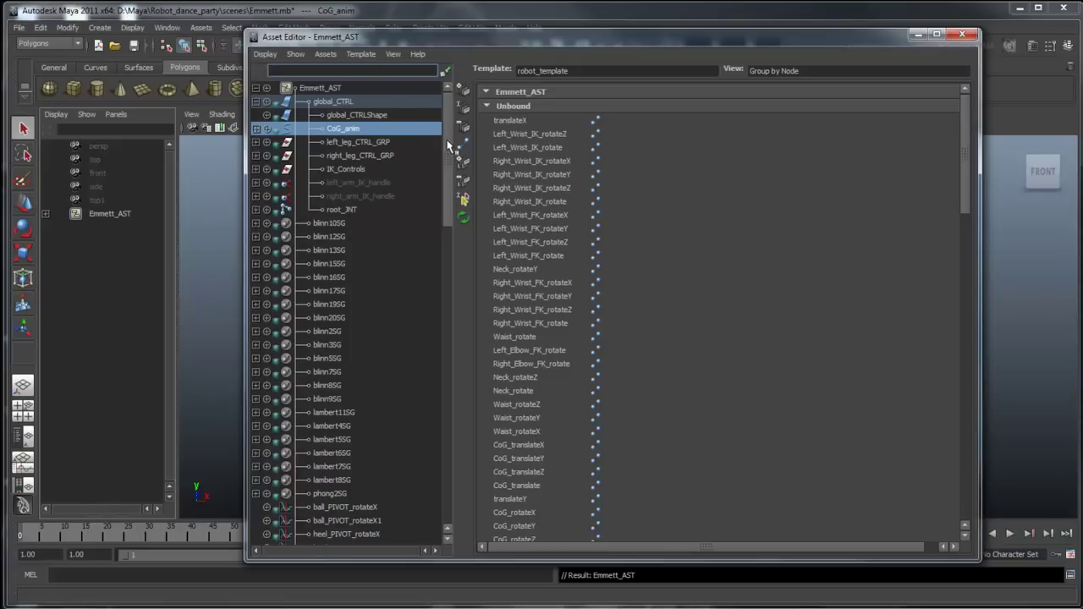
left_click(267, 130)
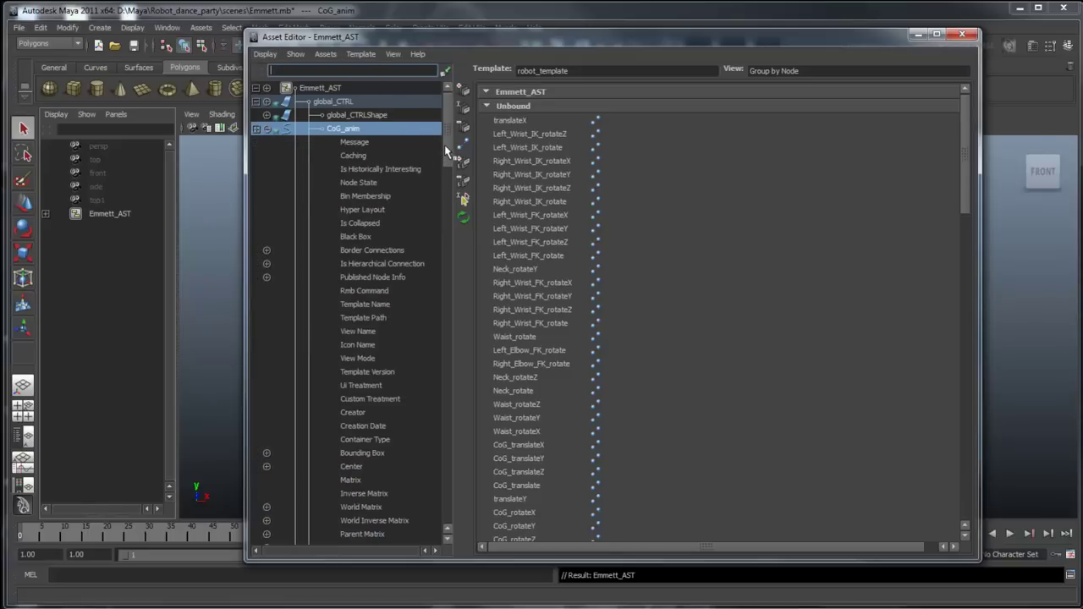
left_click_drag(449, 153, 451, 219)
left_click(397, 387)
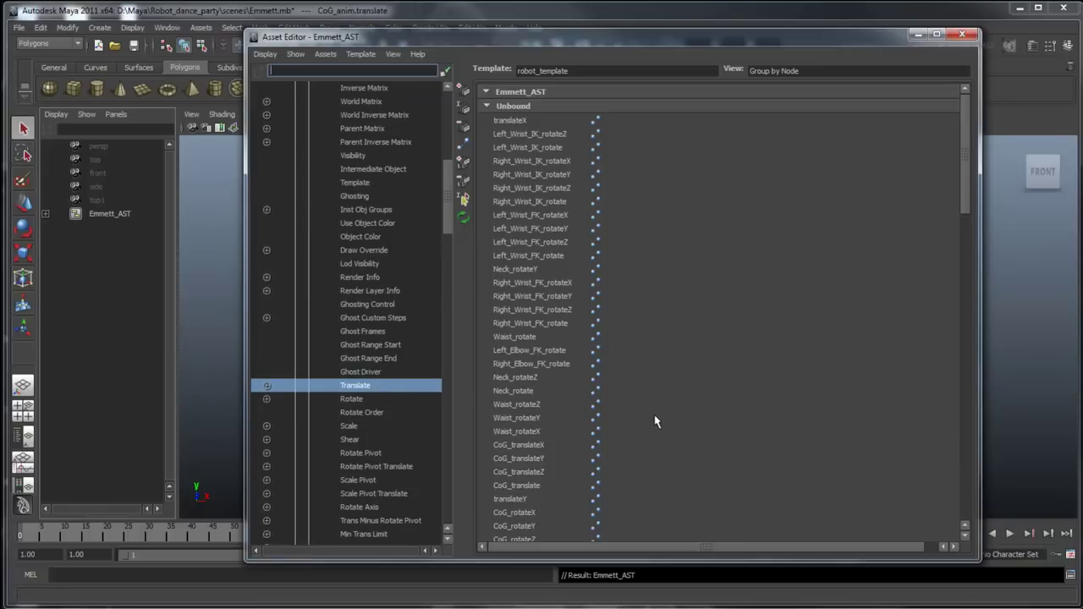
left_click(594, 489)
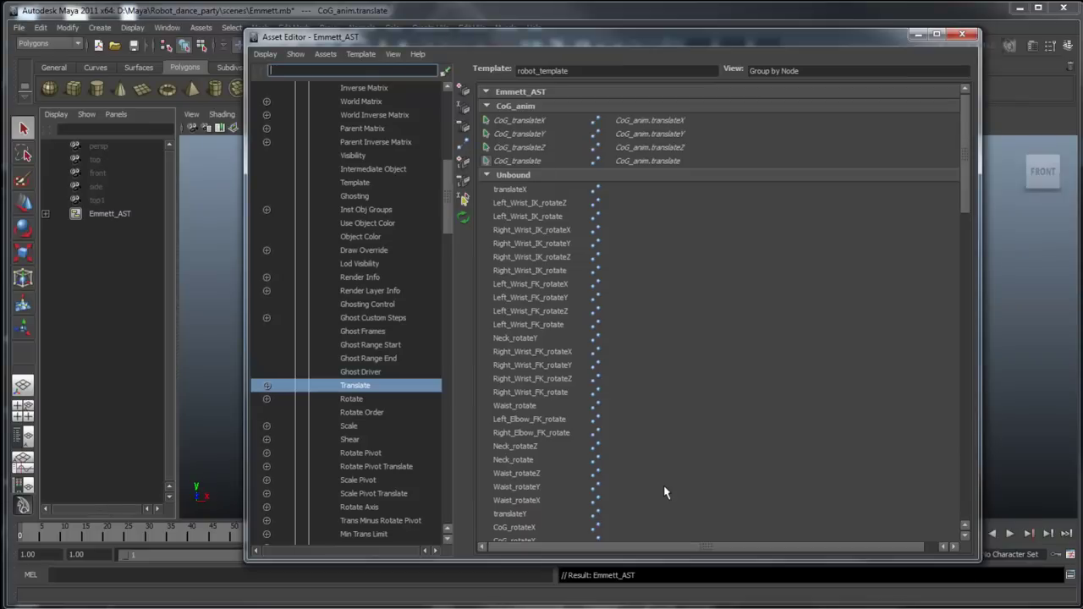
Test the CoG binding by setting Co G Translate X and Y to 50 on Emmett_AST
left_click(919, 35)
left_click(110, 213)
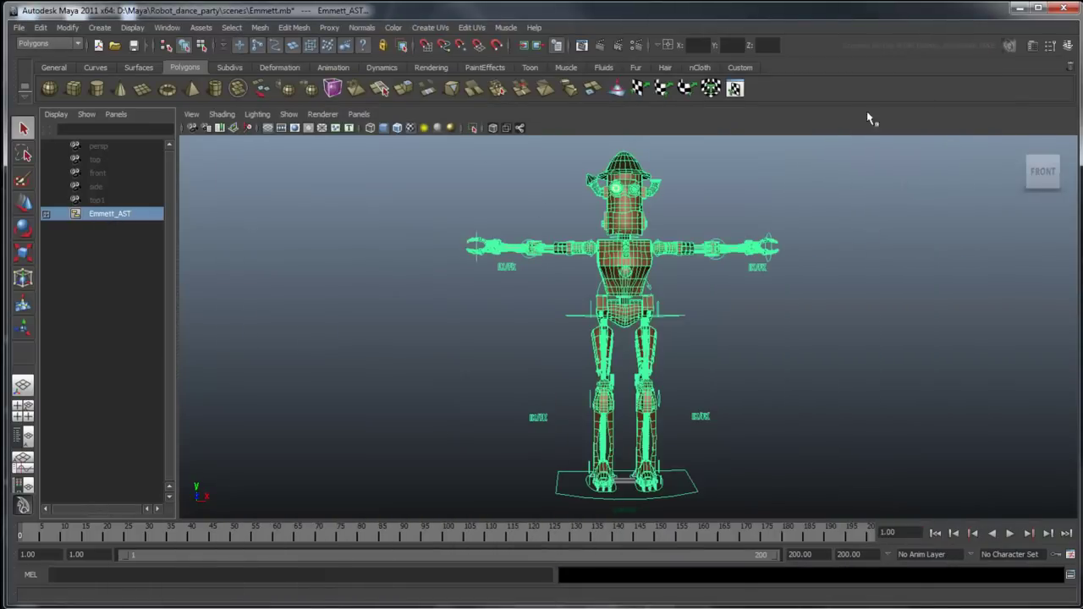
left_click(1068, 45)
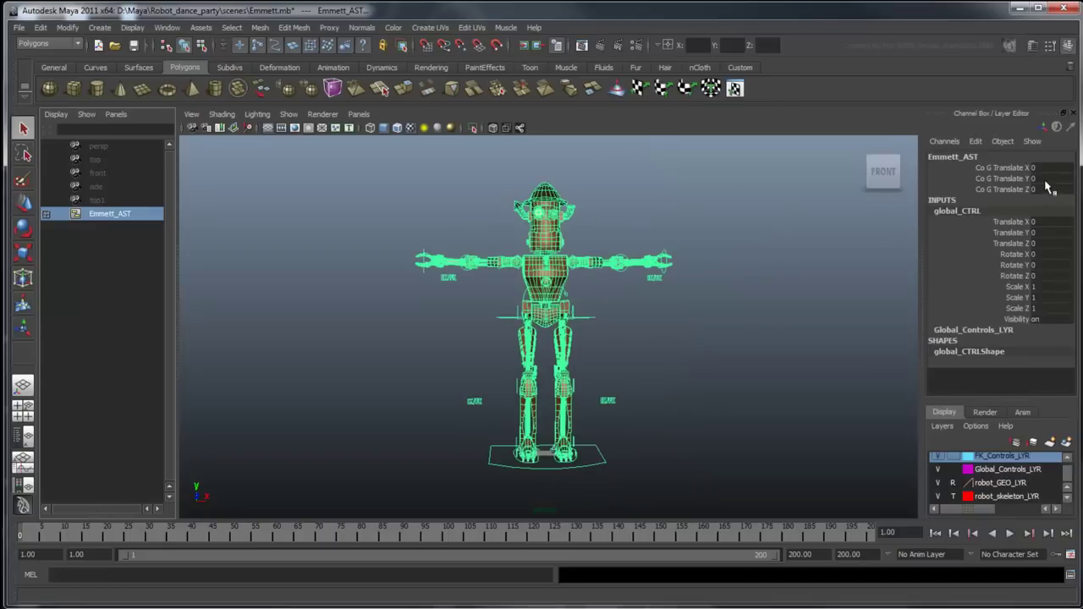
left_click(1039, 168)
type("50")
key("Return")
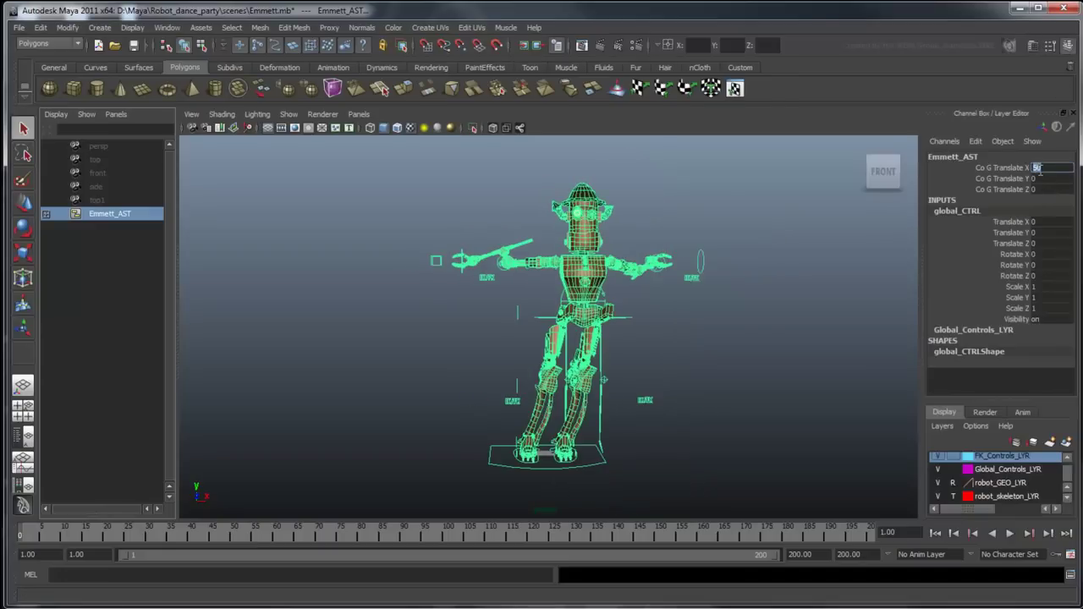
left_click(1037, 179)
type("50")
key("Return")
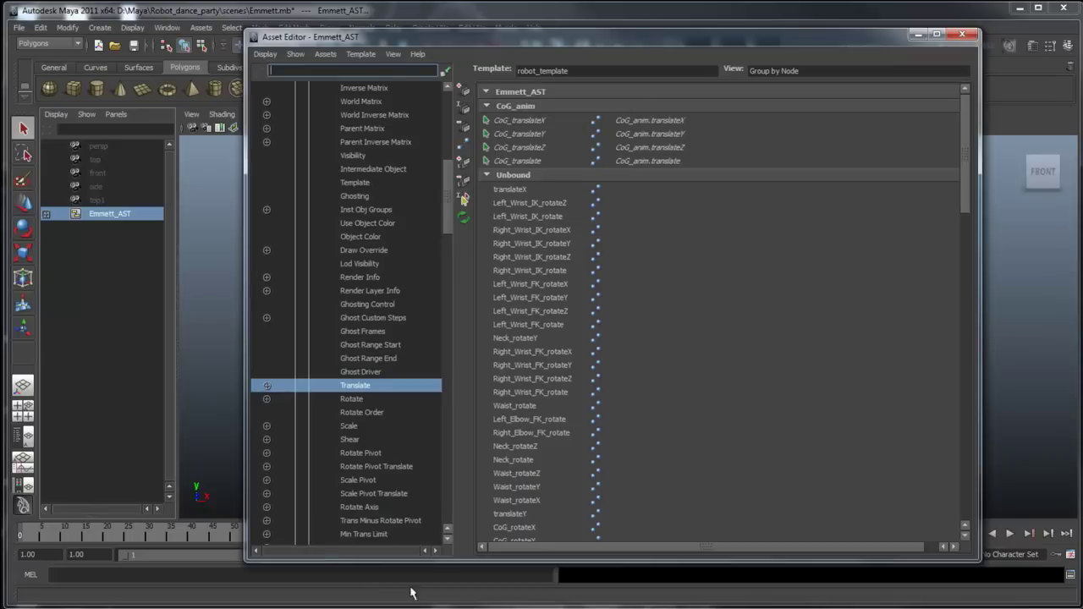
Bind the CoG_rotate template entries to CoG_anim's Rotate attribute
left_click(386, 401)
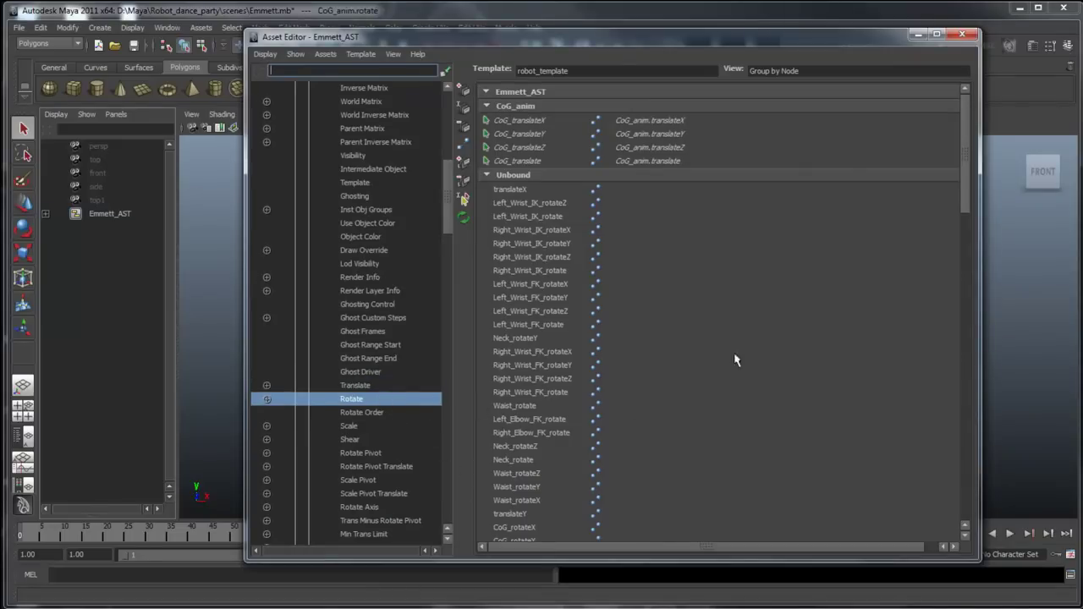
left_click_drag(965, 205, 964, 234)
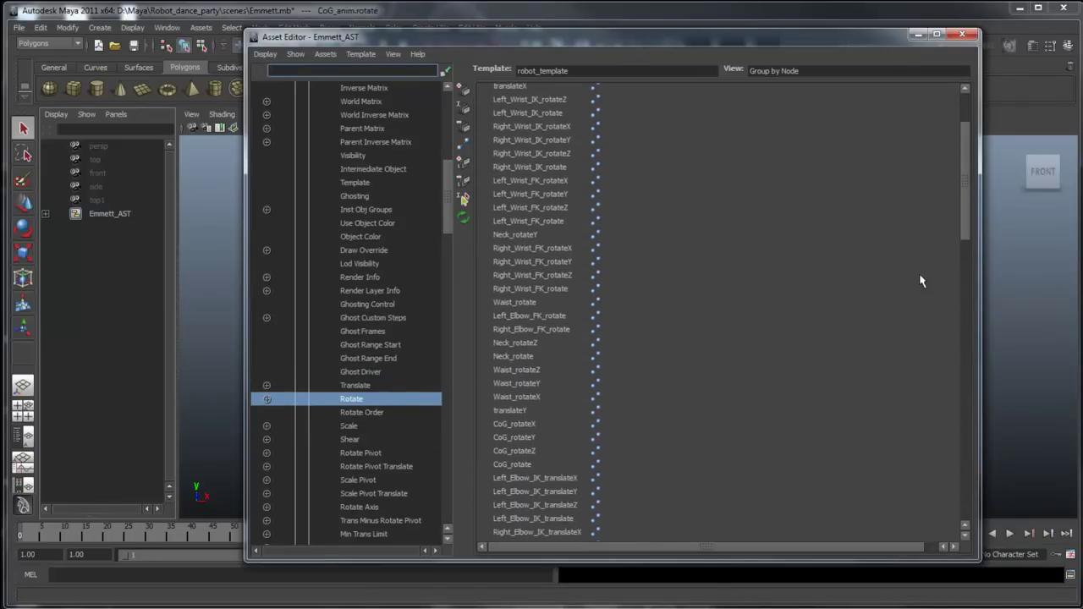
left_click(748, 461)
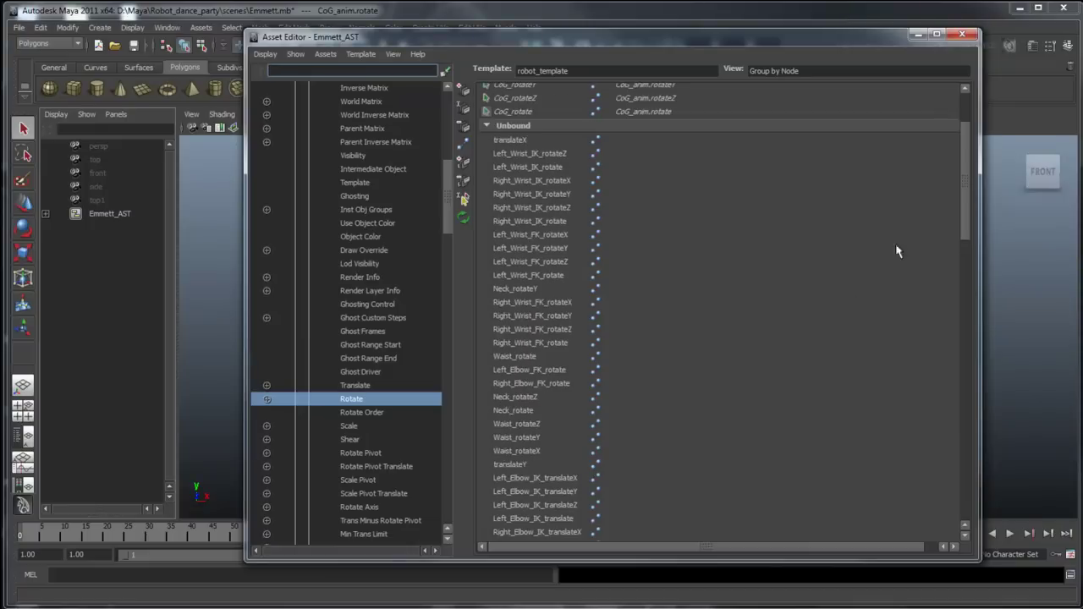
left_click(918, 35)
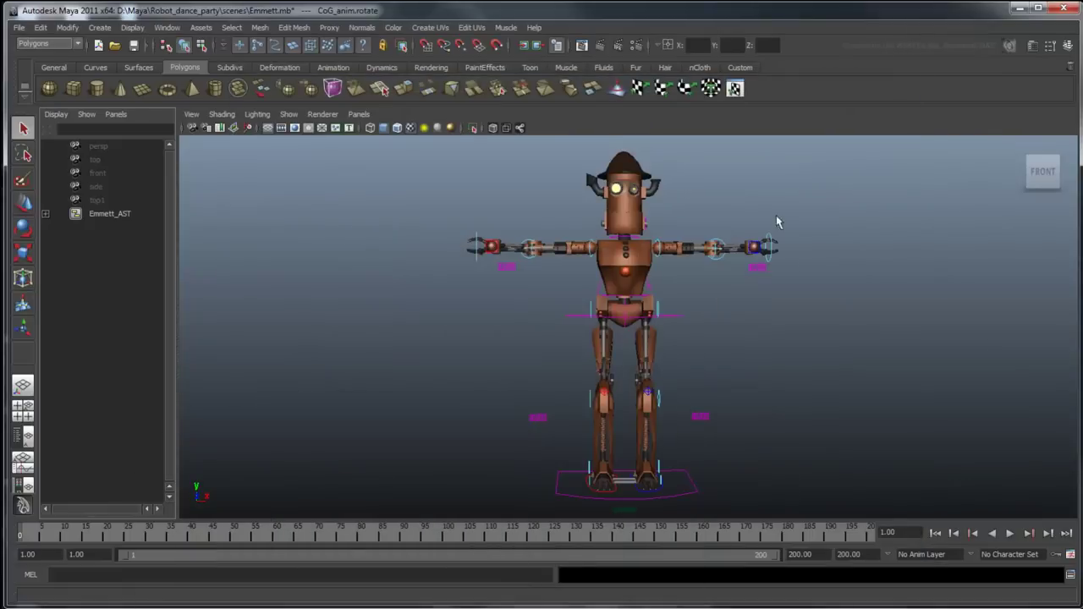
Publish the robot's CoG control as a node named CoG_CTRL
left_click(674, 317)
left_click(203, 27)
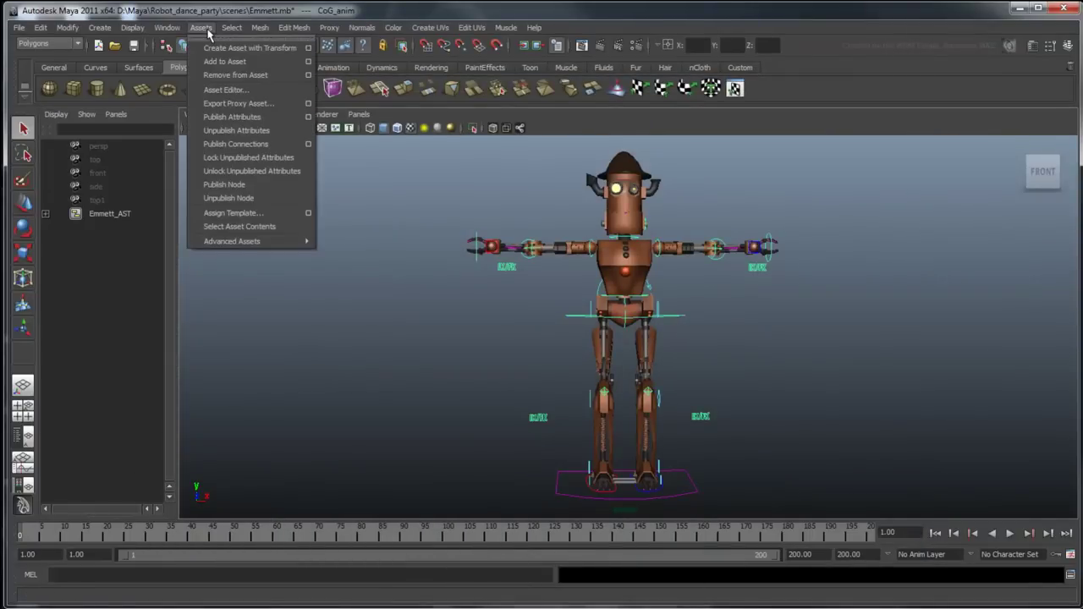
left_click(274, 184)
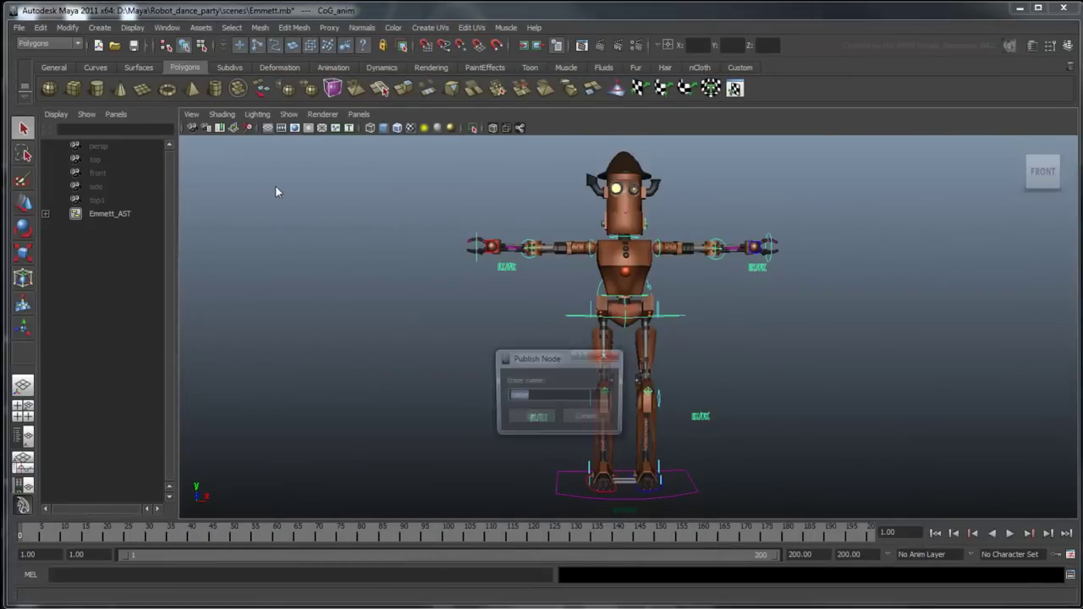
type("CoG_CTRL")
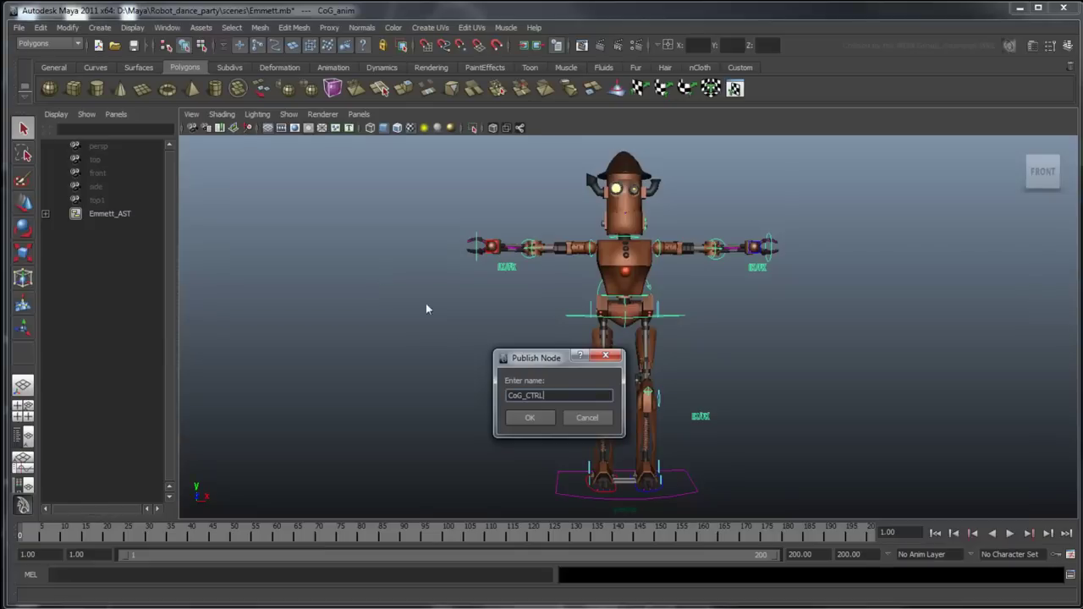
left_click(518, 418)
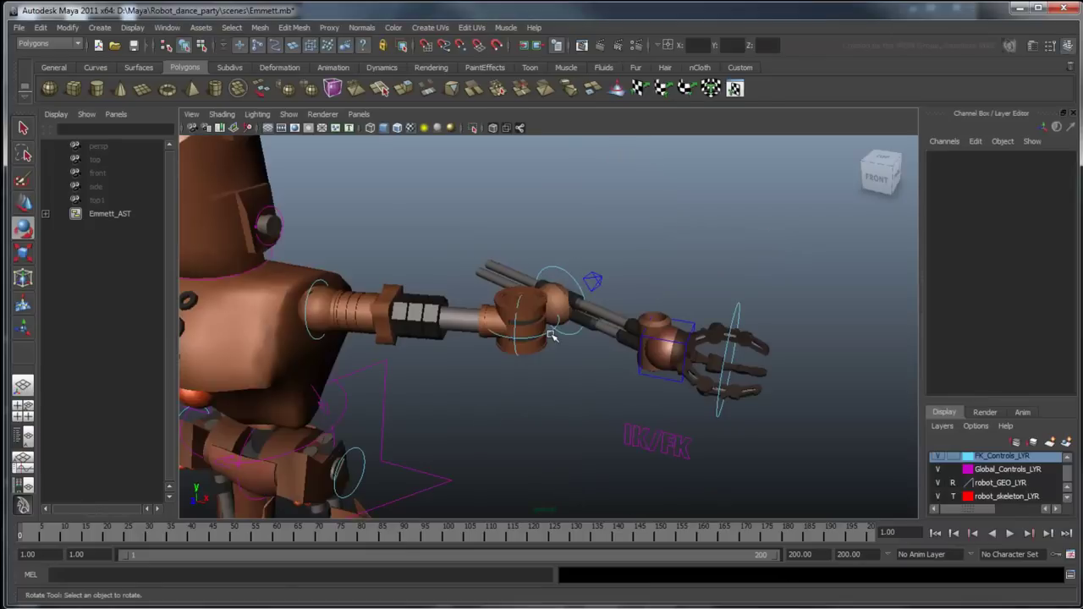
Test-rotate the left elbow pitch and roll controls, undoing the roll
left_click(550, 334)
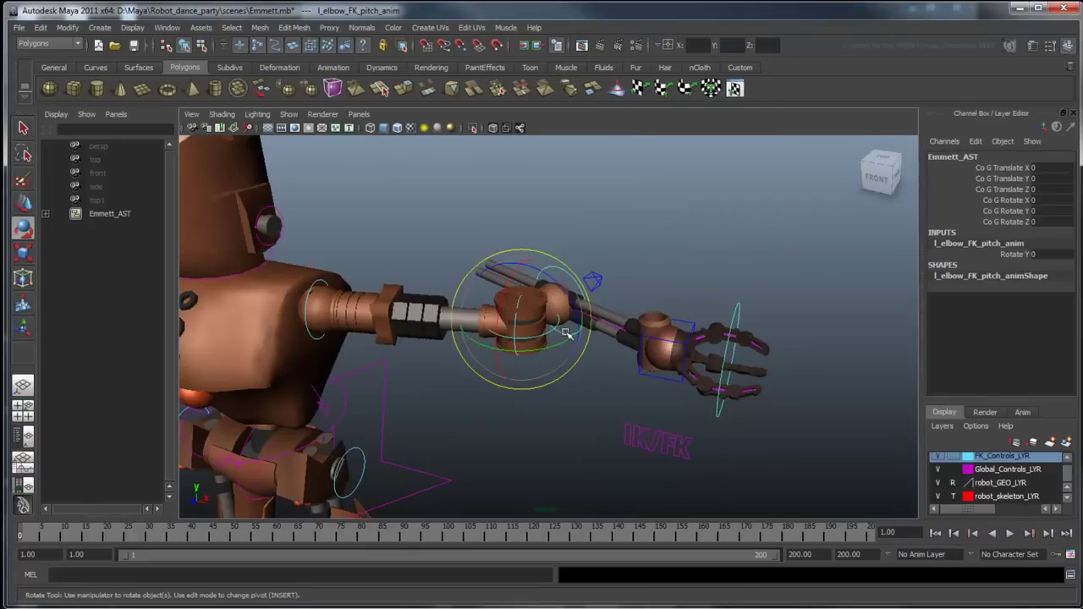
mouse_move(554, 336)
left_mouse_down()
mouse_move(512, 340)
mouse_move(572, 279)
mouse_move(568, 345)
left_mouse_up()
left_click(513, 338)
left_click(583, 254)
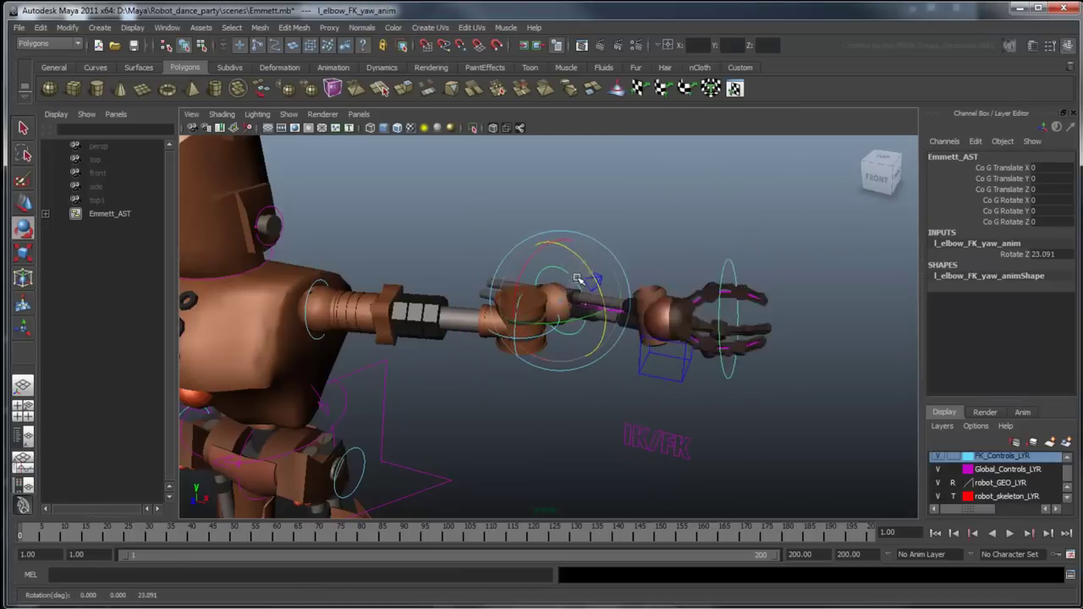
left_click(539, 402)
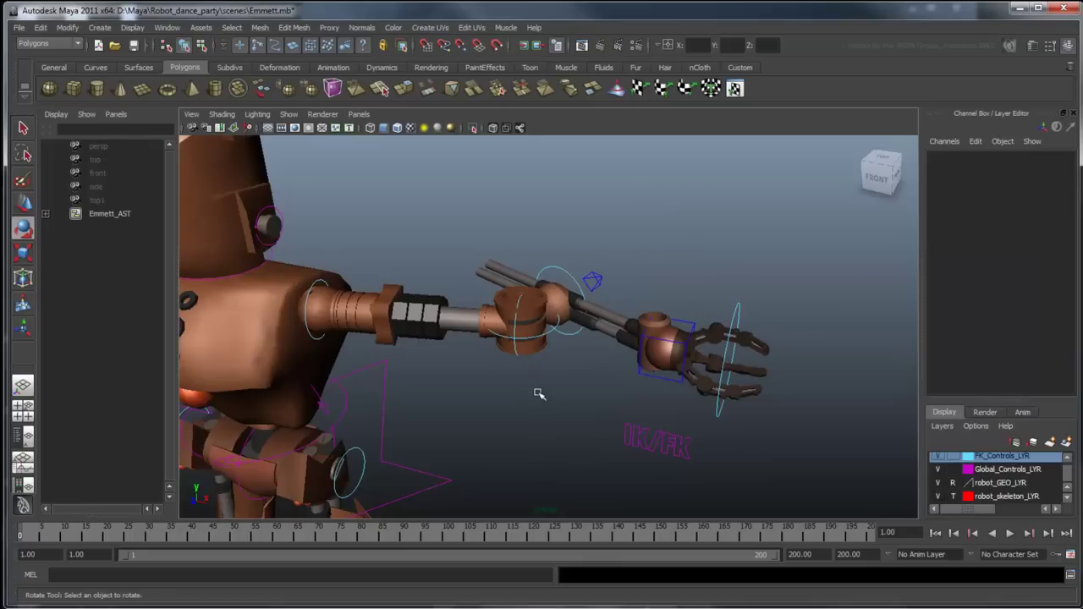
left_click(521, 318)
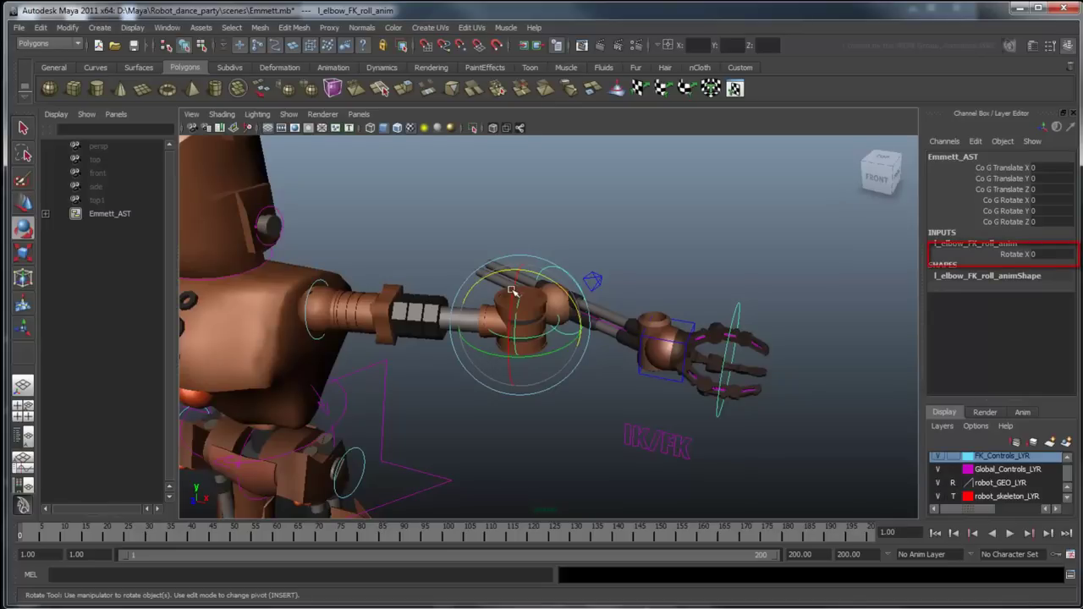
left_click_drag(512, 291, 503, 332)
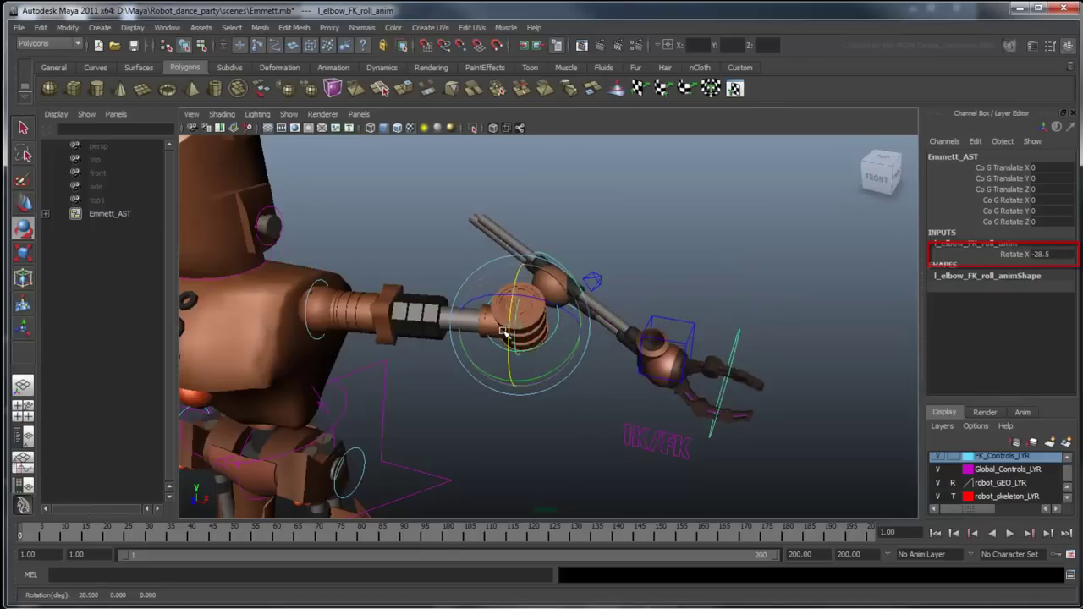
key("ctrl+z")
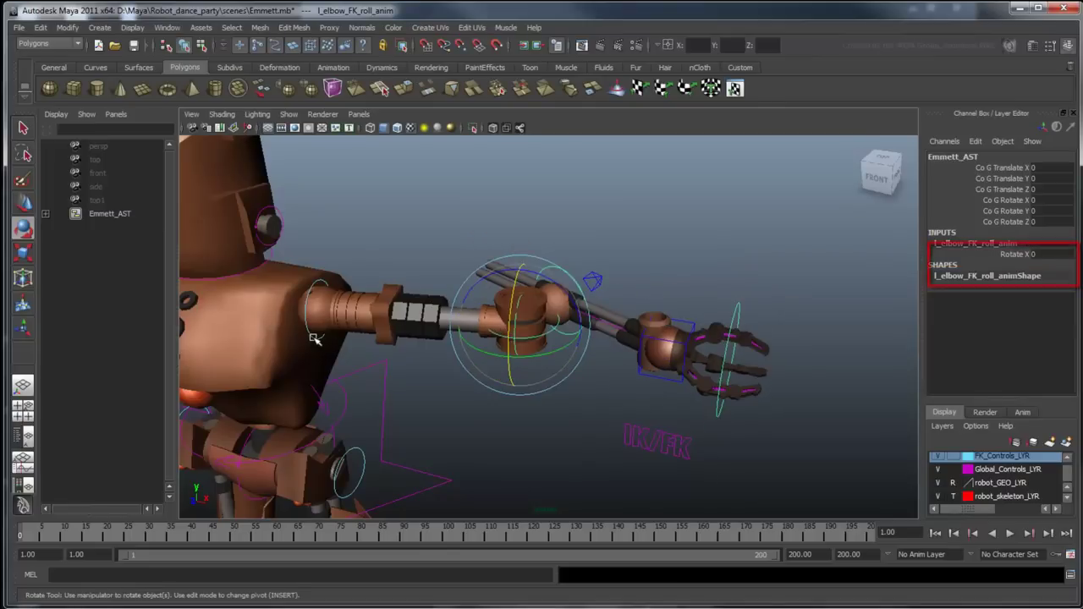
Rotate the left shoulder FK control to lift the arm, then deselect
left_click(314, 338)
mouse_move(292, 298)
left_mouse_down()
mouse_move(296, 312)
mouse_move(306, 275)
left_mouse_up()
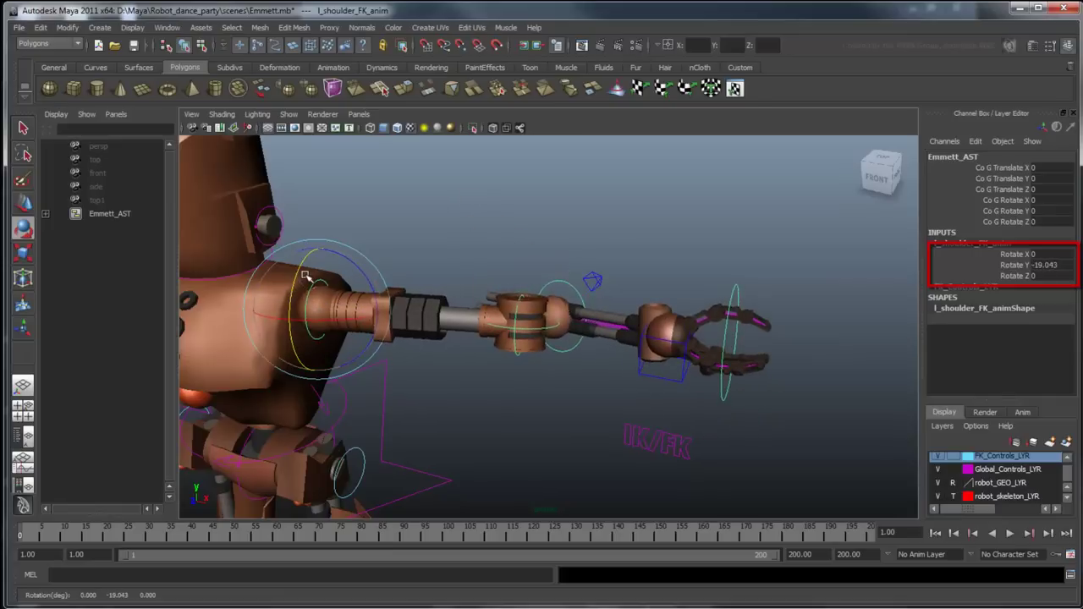
left_click(476, 398)
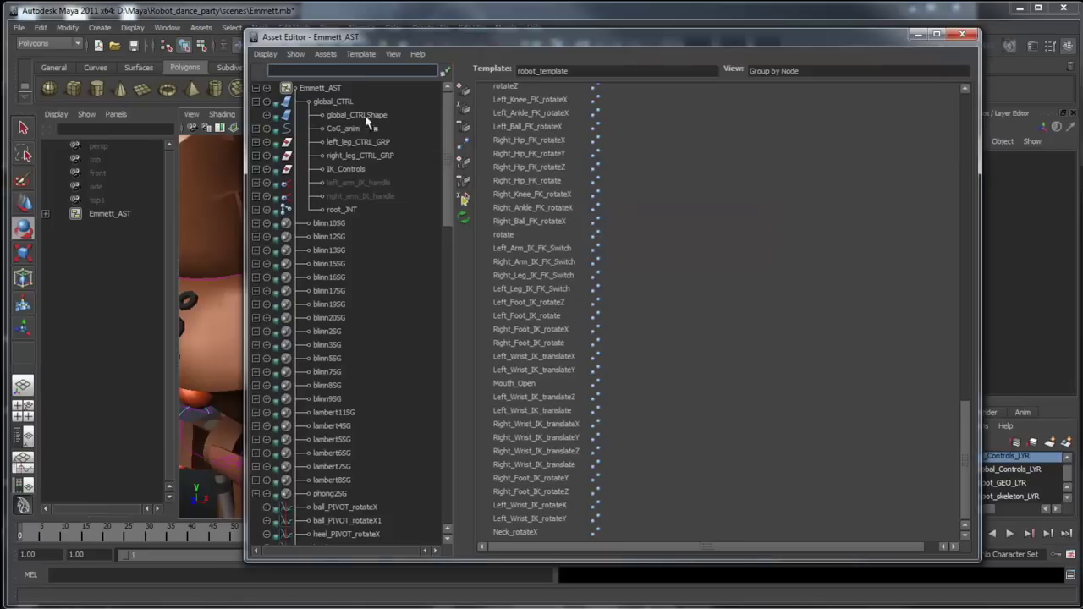
Expand the hierarchy from CoG_anim through the waist controls down to the left arm branch
left_click(255, 127)
left_click(256, 156)
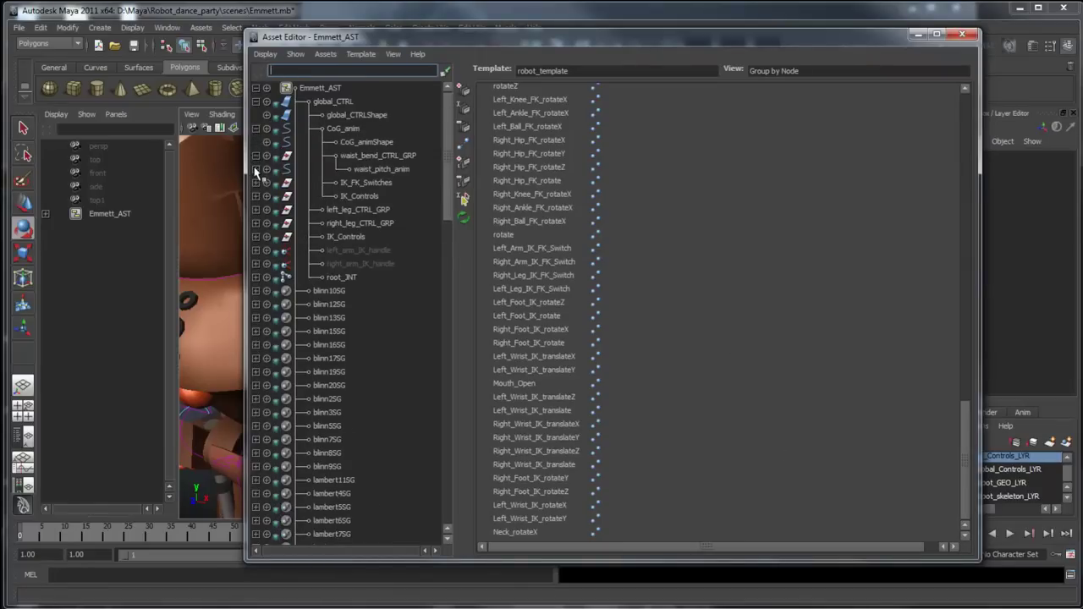
left_click(255, 168)
left_click(256, 196)
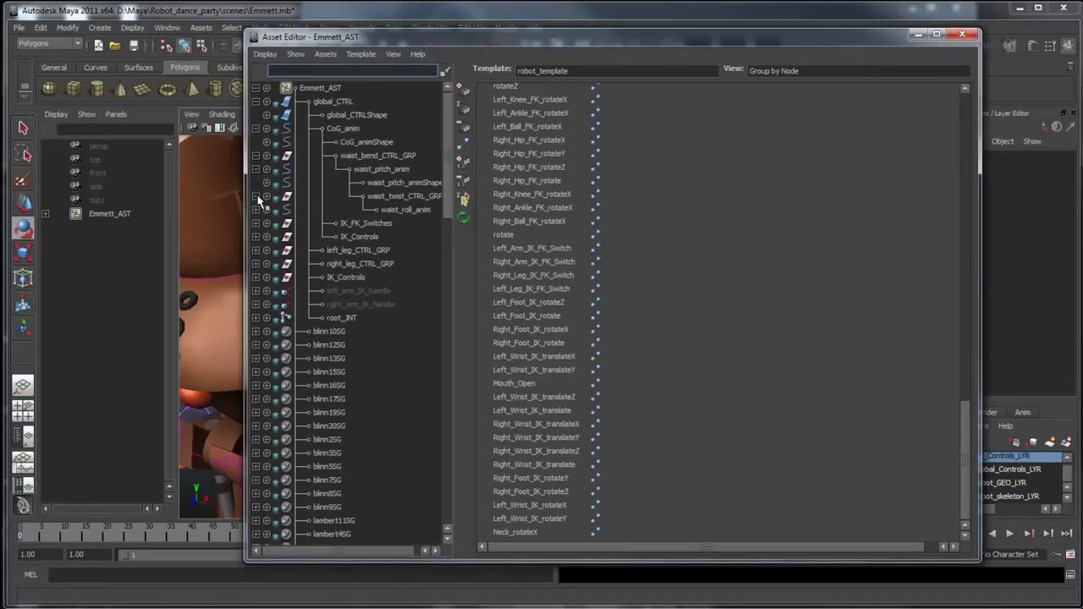
left_click(256, 209)
left_click(255, 236)
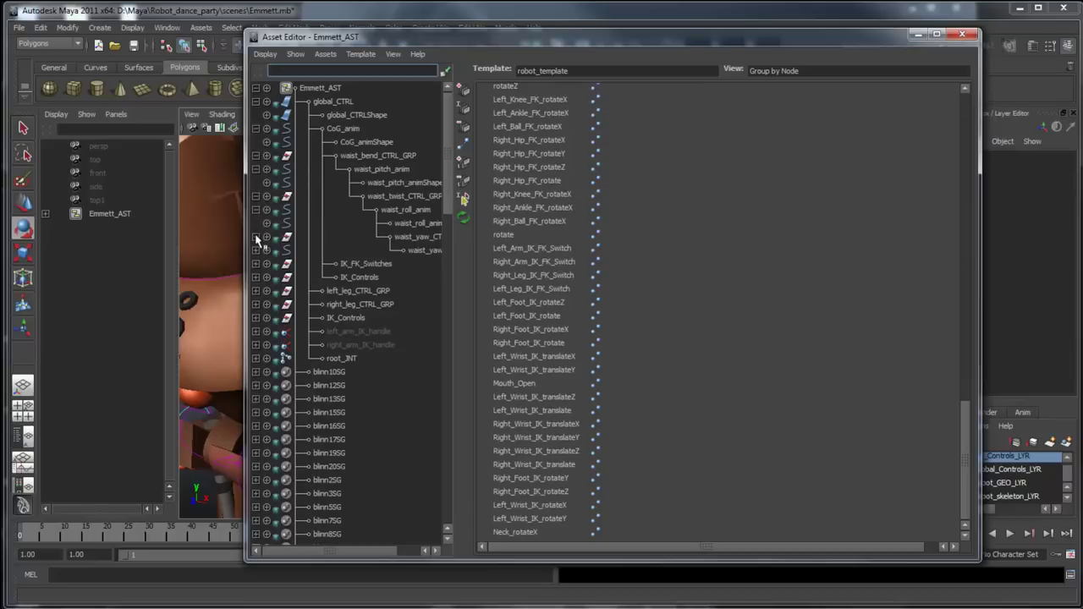
left_click(255, 250)
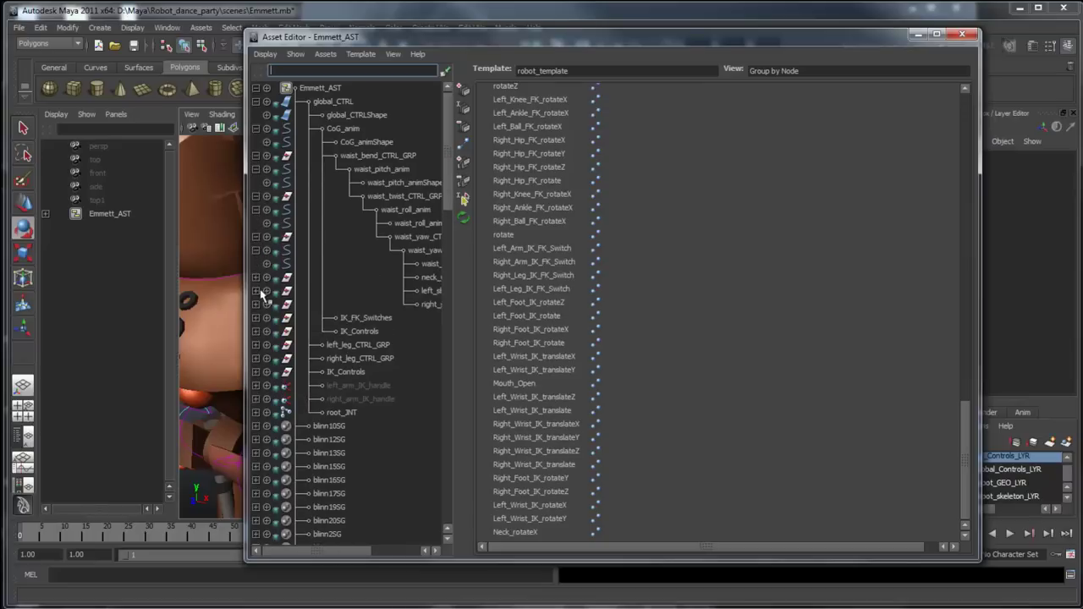
left_click(256, 291)
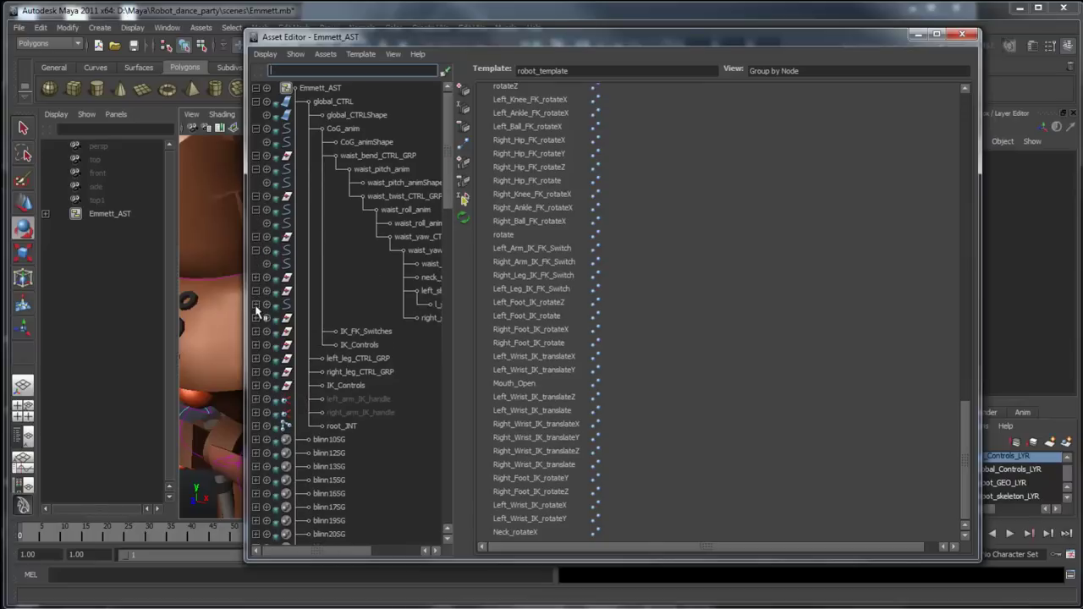
left_click(255, 305)
left_click(256, 333)
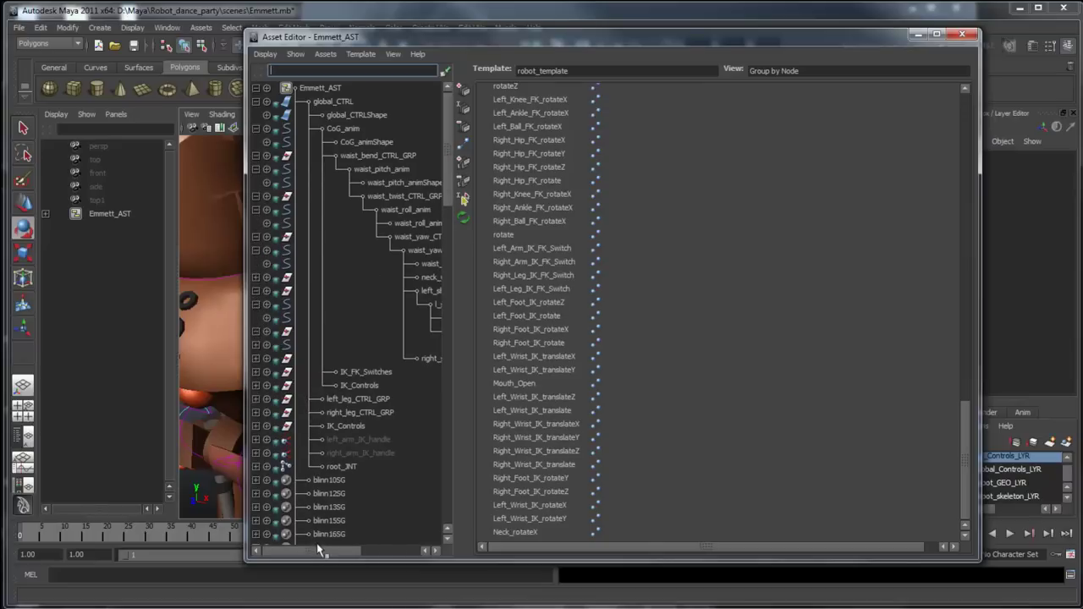
left_click_drag(319, 549, 375, 551)
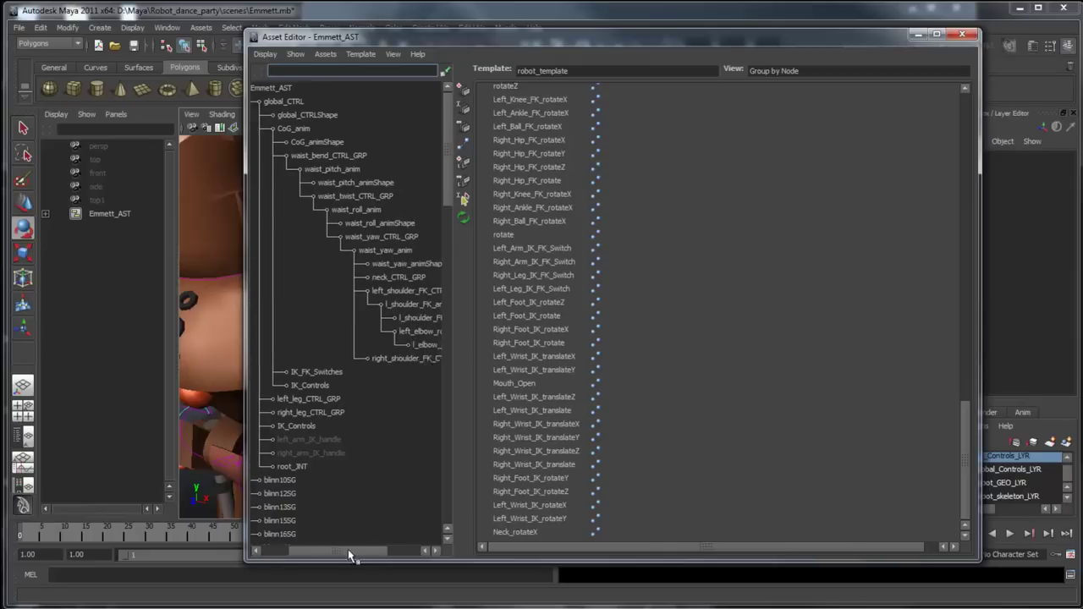
Bind Left_Elbow_FK_rotateY to l_elbow_FK_roll_anim's Rotate X
left_click(394, 346)
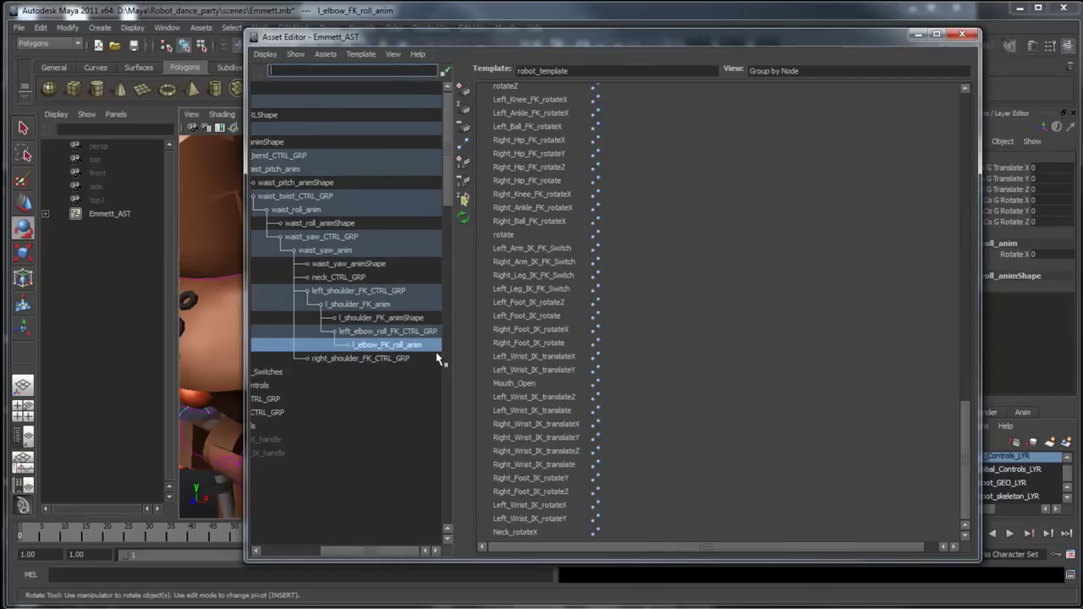
left_click_drag(352, 551, 289, 563)
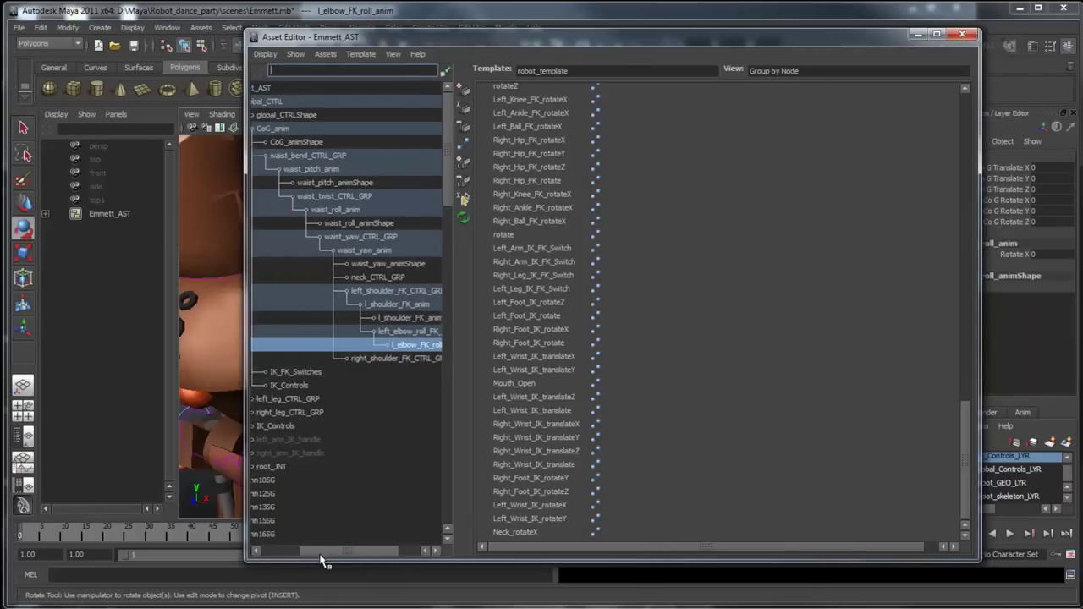
left_click(268, 345)
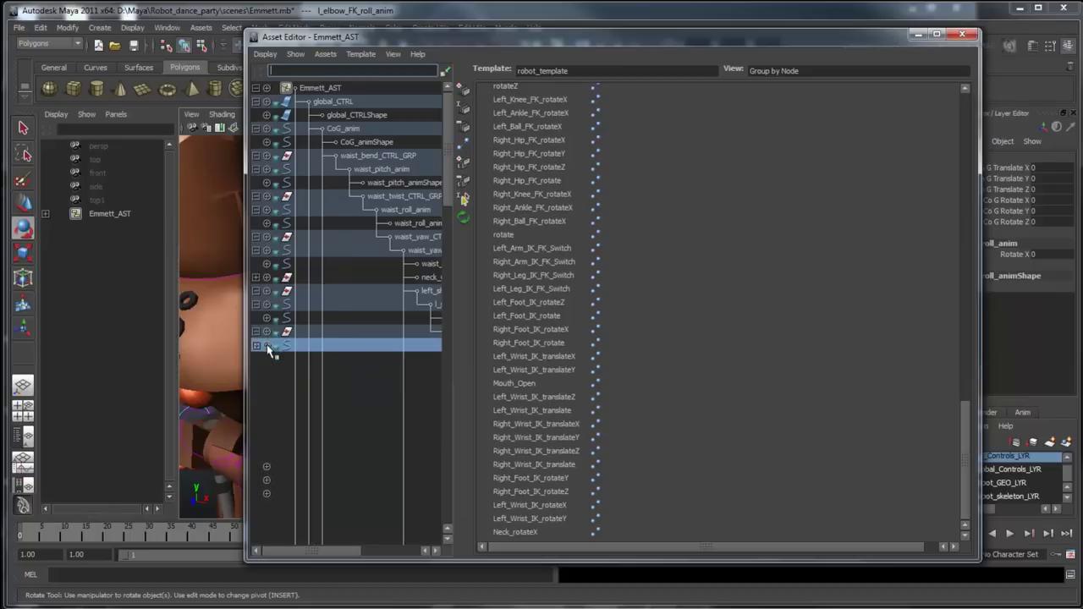
left_click_drag(337, 551, 391, 554)
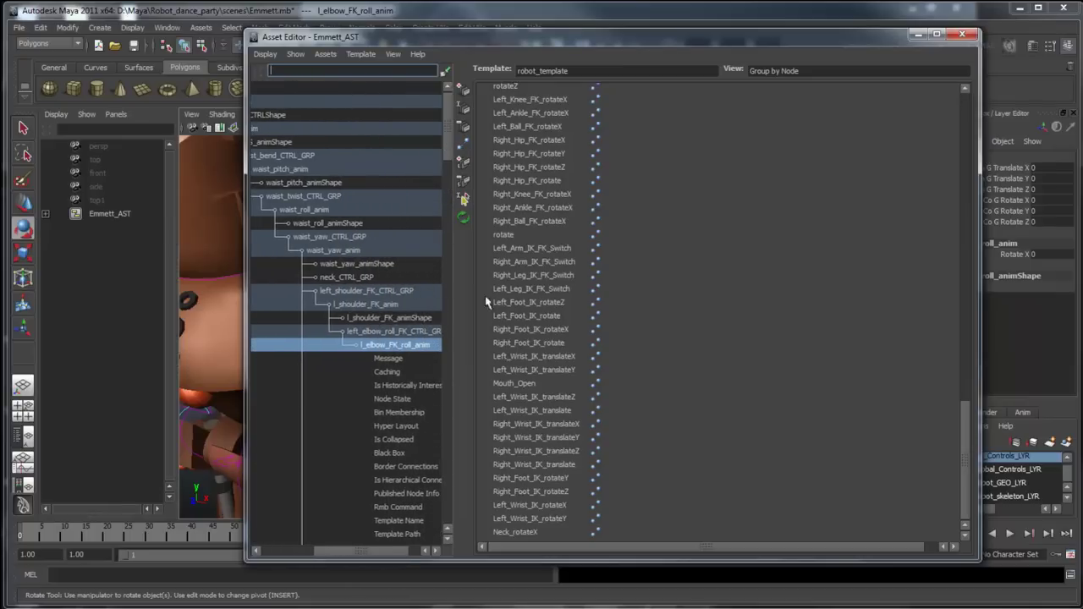
left_click_drag(450, 146, 449, 239)
left_click(394, 398)
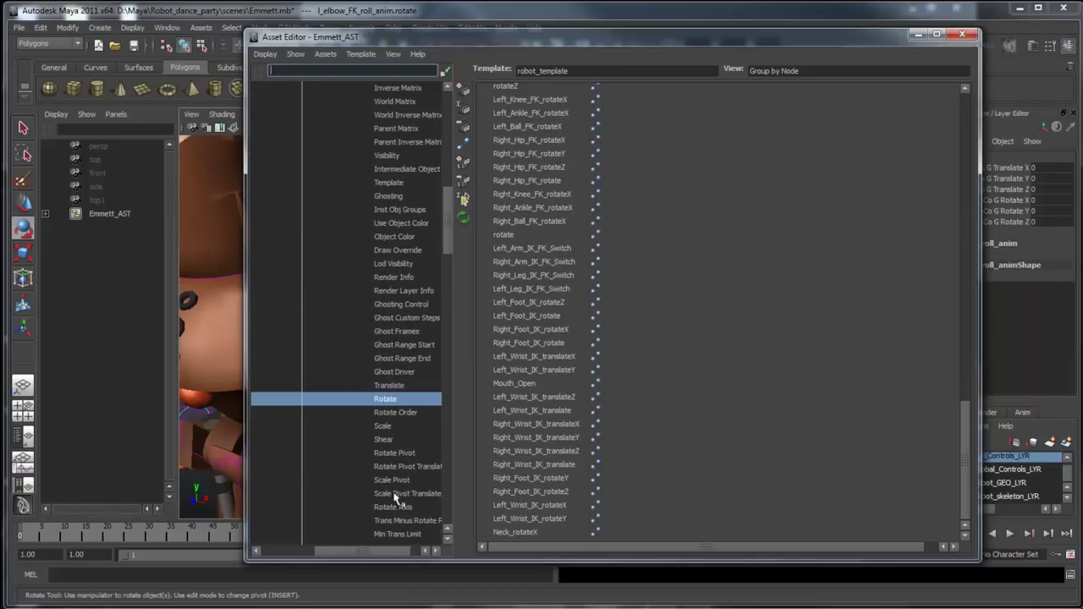
mouse_move(378, 550)
left_mouse_down()
mouse_move(325, 551)
mouse_move(362, 551)
left_mouse_up()
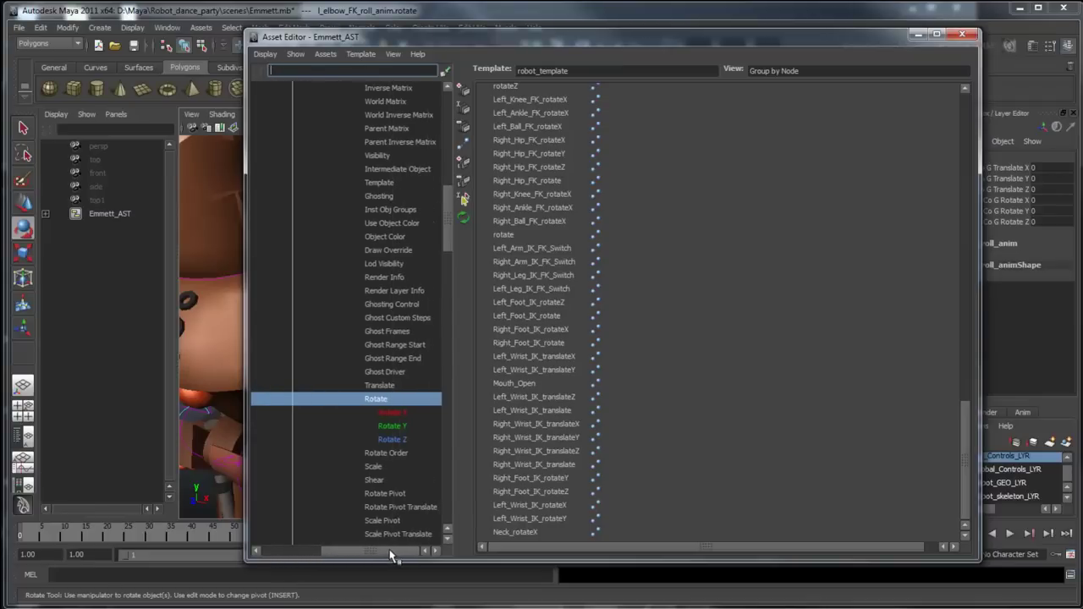
left_click(392, 412)
left_click_drag(964, 475, 964, 374)
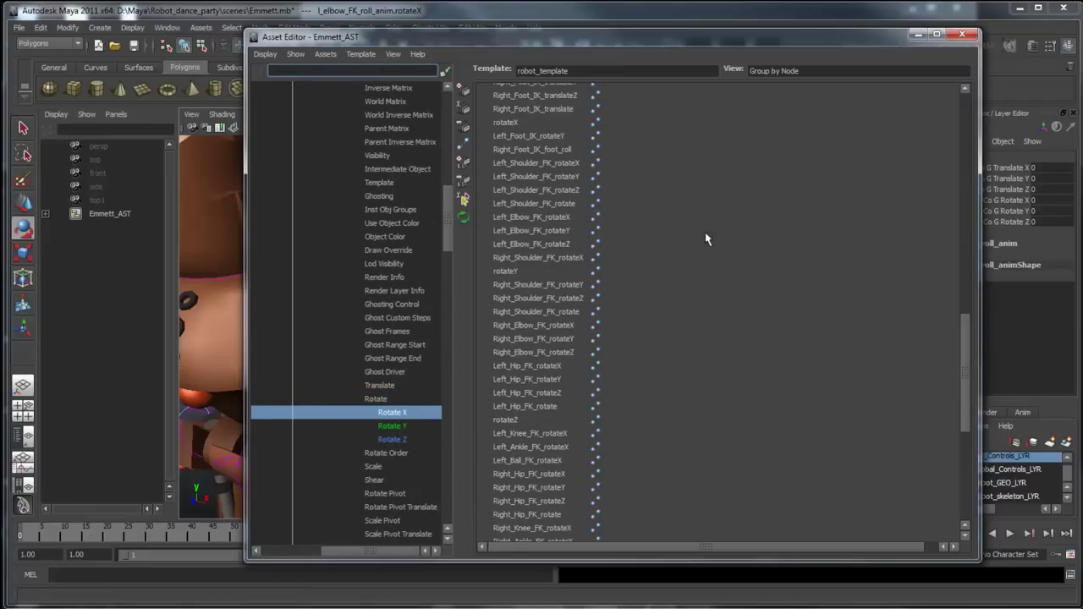
left_click(596, 236)
Bind Left_Elbow_FK_rotateX to l_elbow_FK_pitch_anim's Rotate Y
scroll(449, 211, "up", 2)
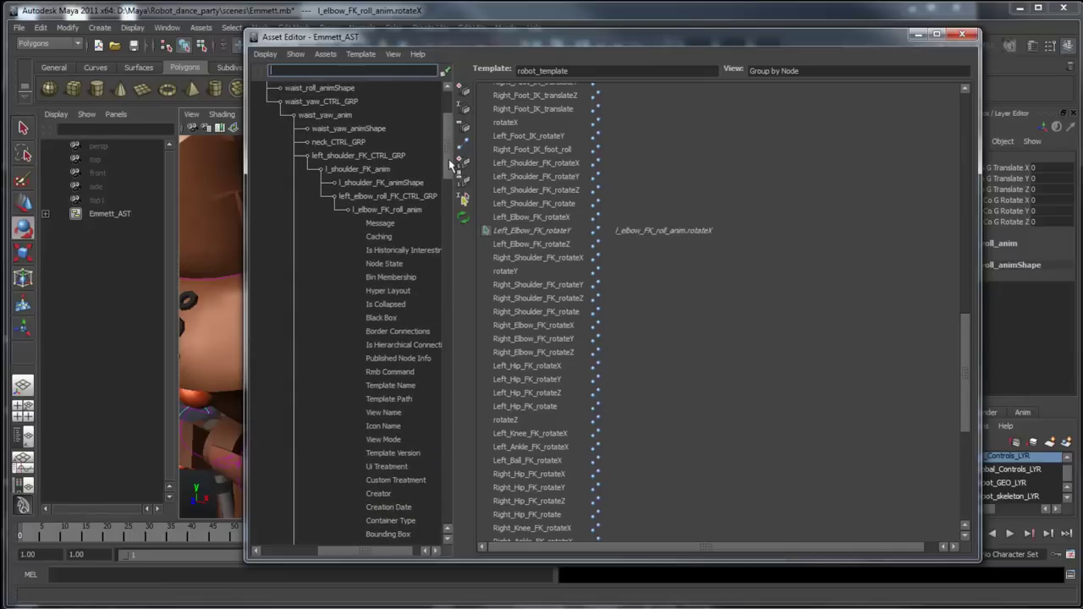
left_click(402, 461)
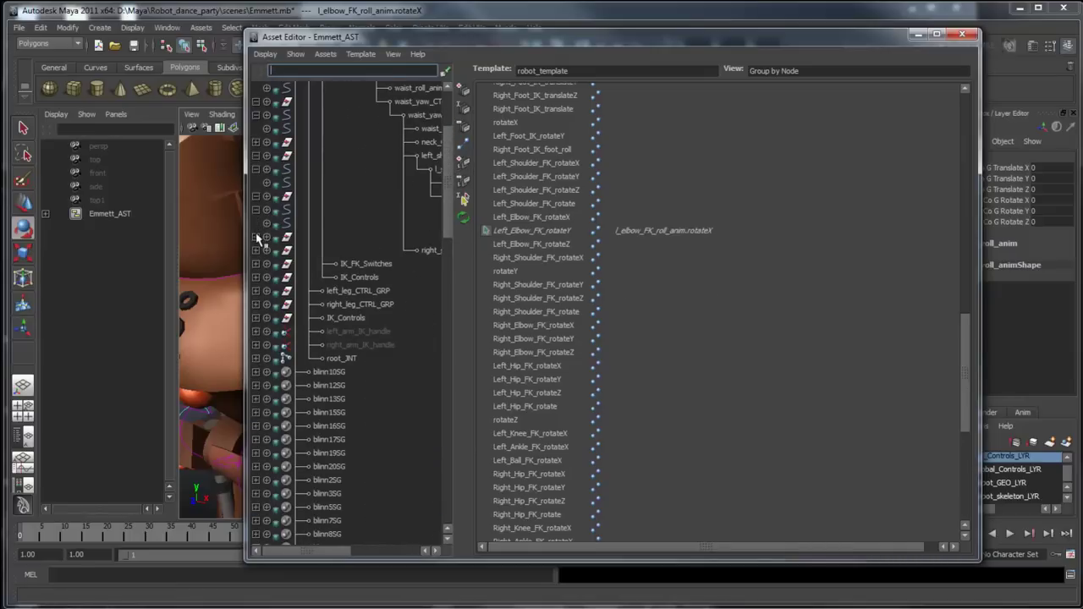
left_click(257, 237)
left_click_drag(347, 551, 427, 549)
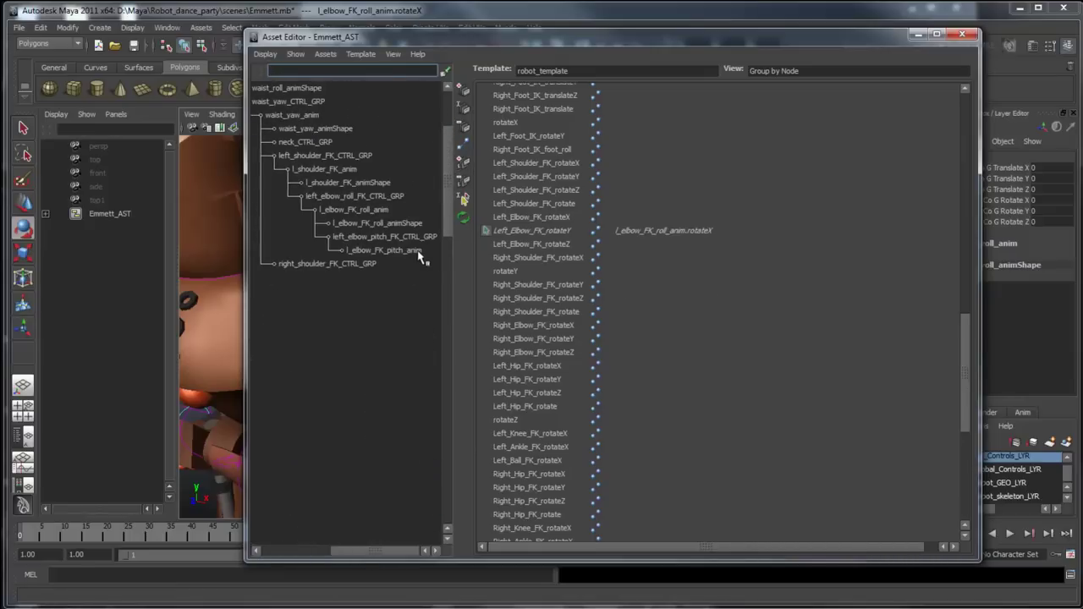
left_click(420, 250)
left_click(302, 551)
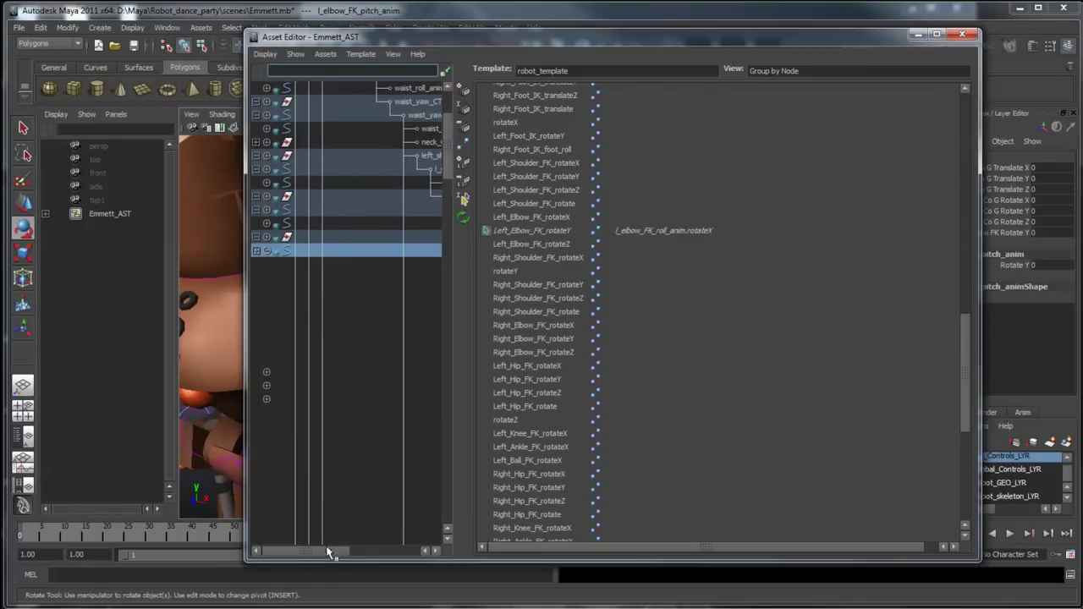
left_click_drag(333, 550, 402, 551)
left_click_drag(451, 178, 451, 258)
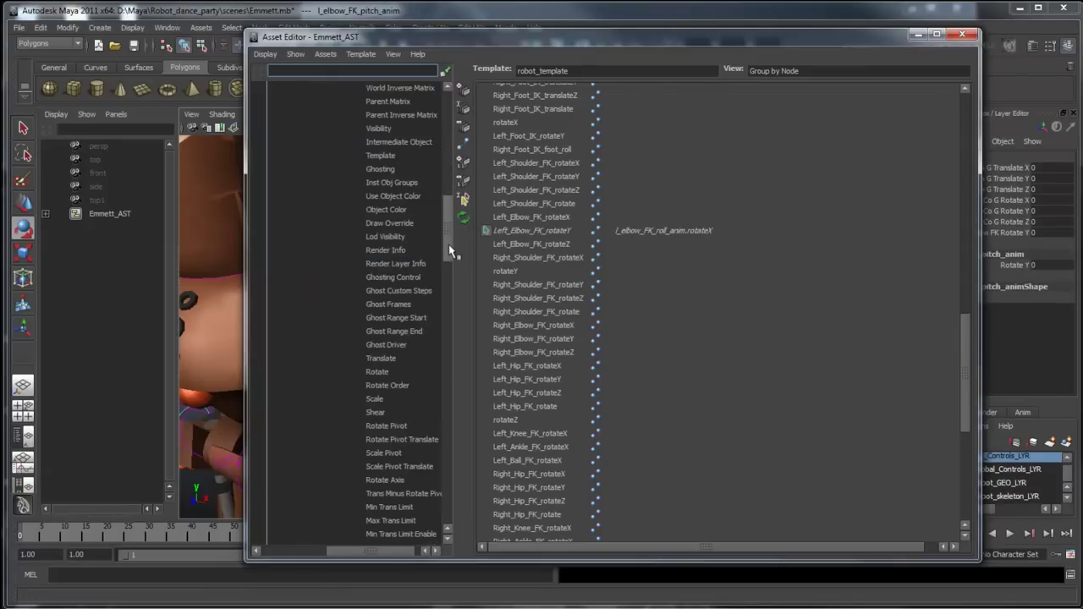
left_click(388, 375)
left_click(397, 399)
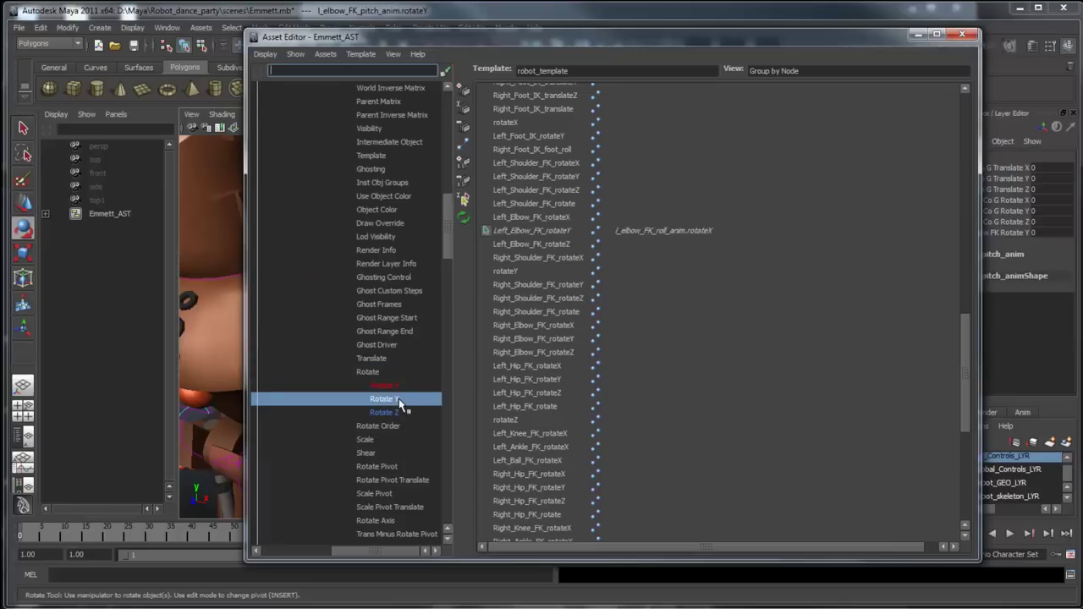
left_click(596, 218)
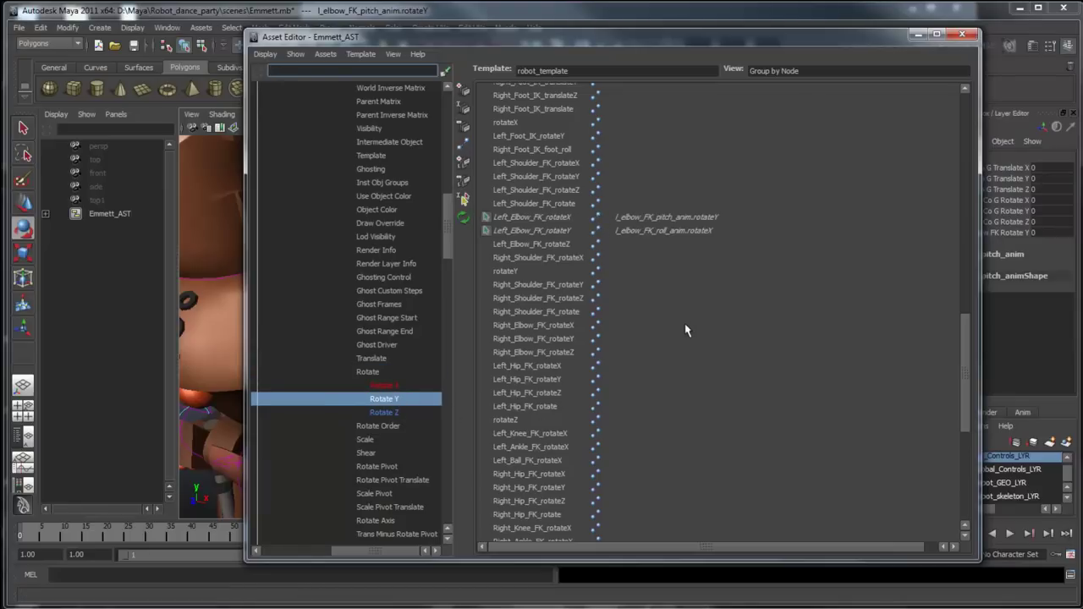
Bind Left_Elbow_FK_rotateZ to l_elbow_FK_yaw_anim's Rotate Z and minimize the editor
left_click(464, 127)
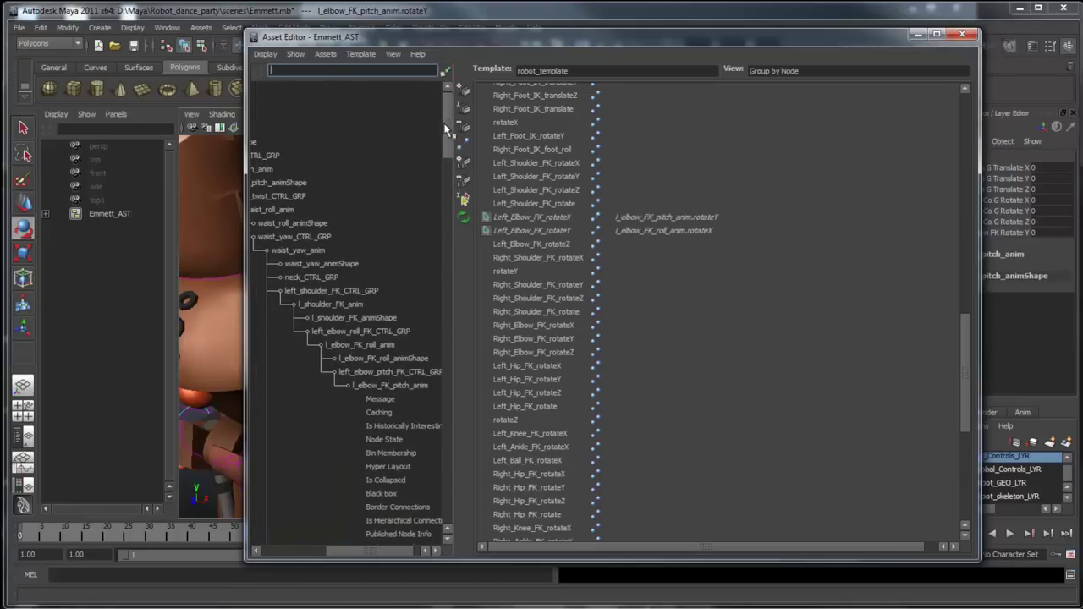
mouse_move(380, 550)
left_mouse_down()
mouse_move(300, 550)
mouse_move(389, 550)
left_mouse_up()
left_click(262, 386)
left_click(429, 427)
left_click(269, 428)
left_click_drag(453, 157, 450, 292)
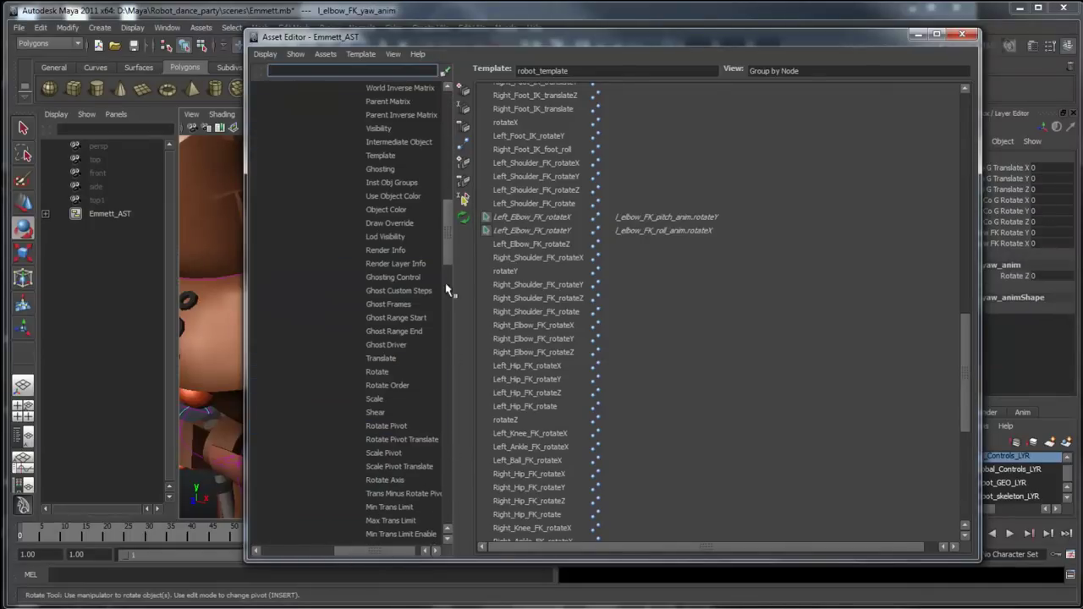
left_click(406, 372)
left_click(404, 413)
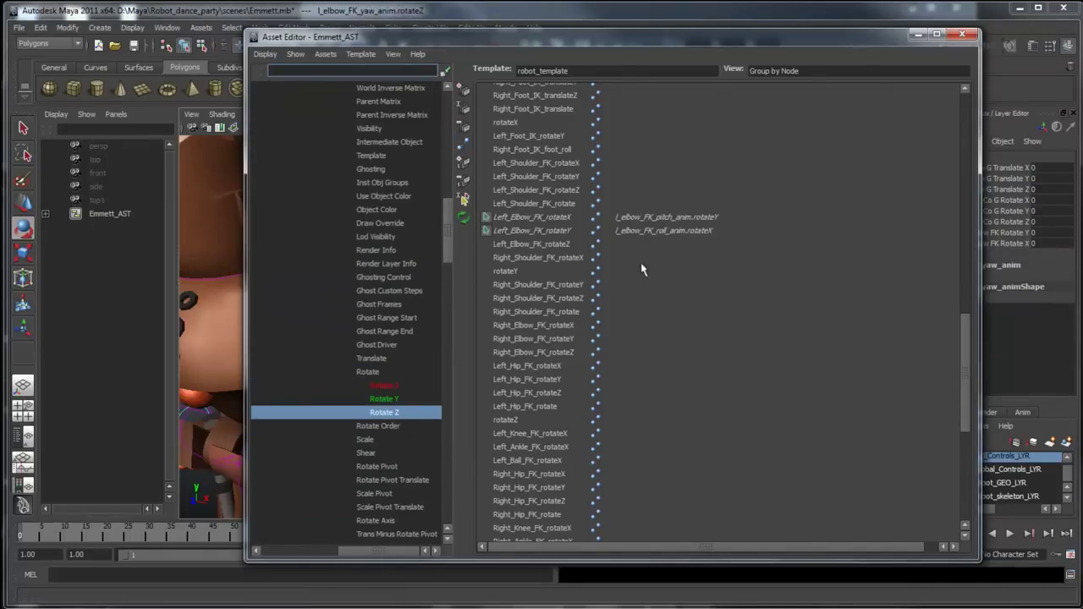
left_click(596, 245)
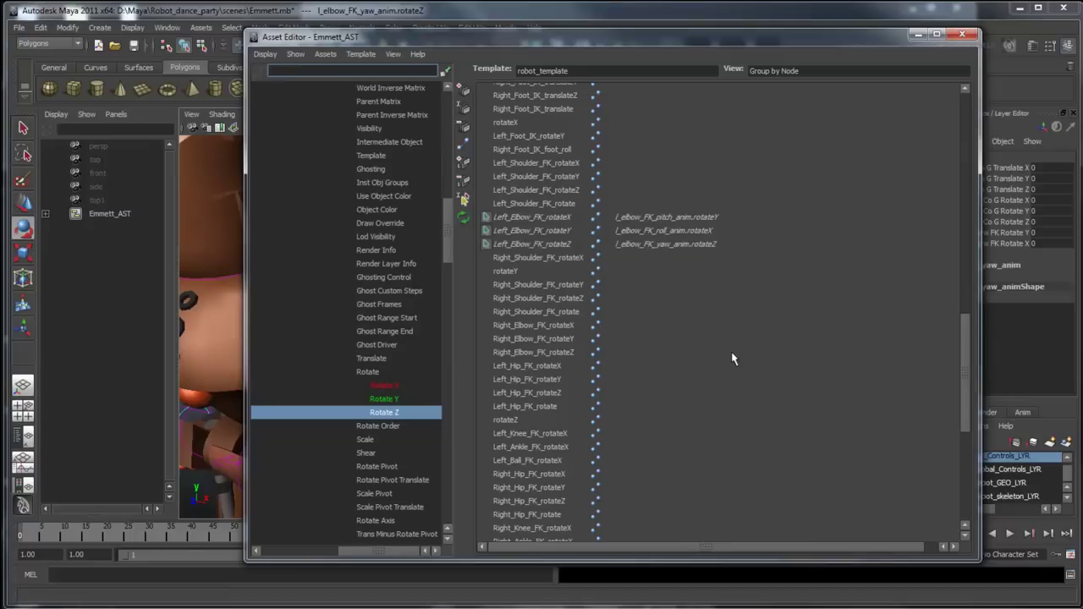
left_click(919, 35)
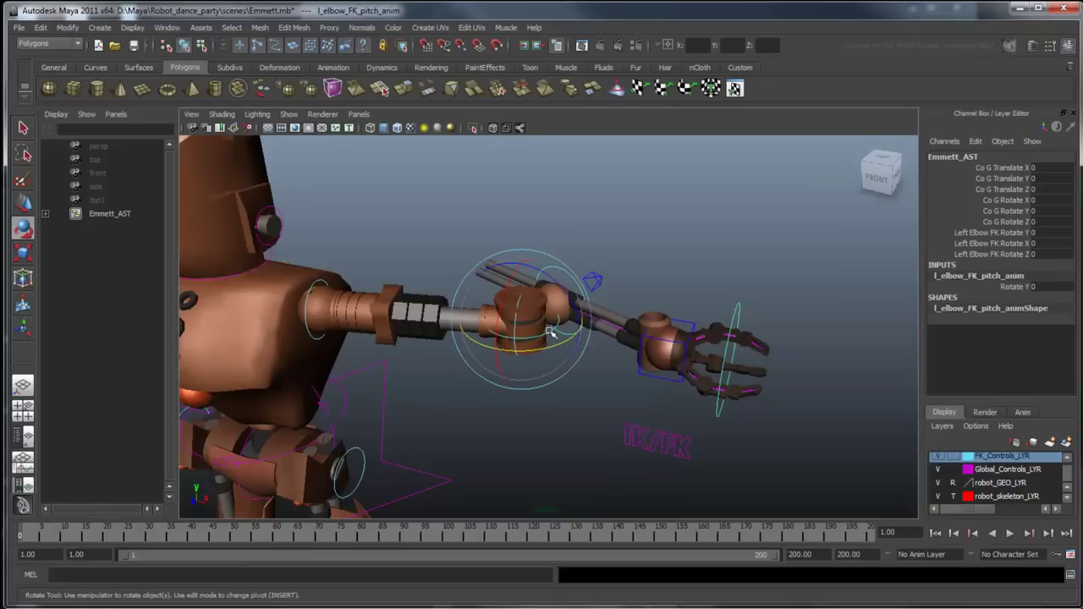
Enter Left Elbow FK Rotate Y 50, X 30 and Z 20 in the Channel Box
left_click(1040, 232)
type("0")
key("Return")
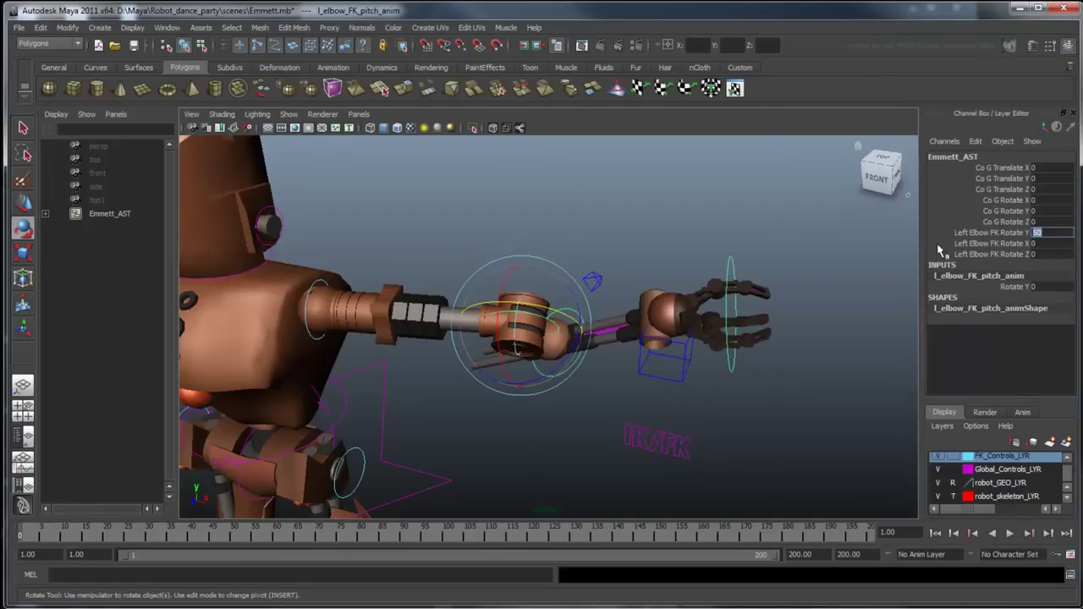
left_click(1049, 244)
type("0")
key("Return")
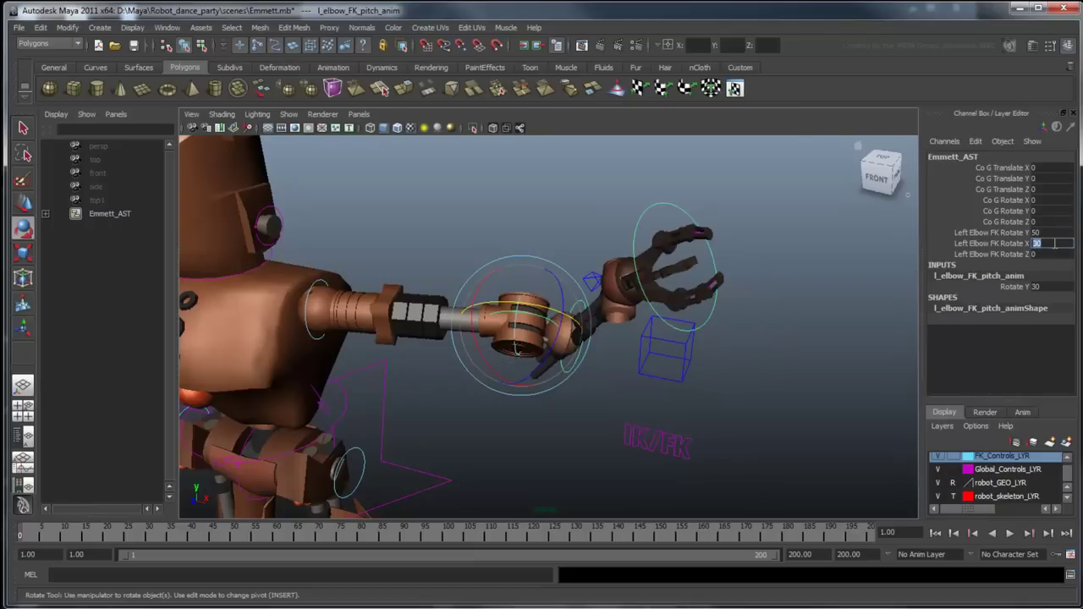
left_click(1036, 253)
type("20")
key("Return")
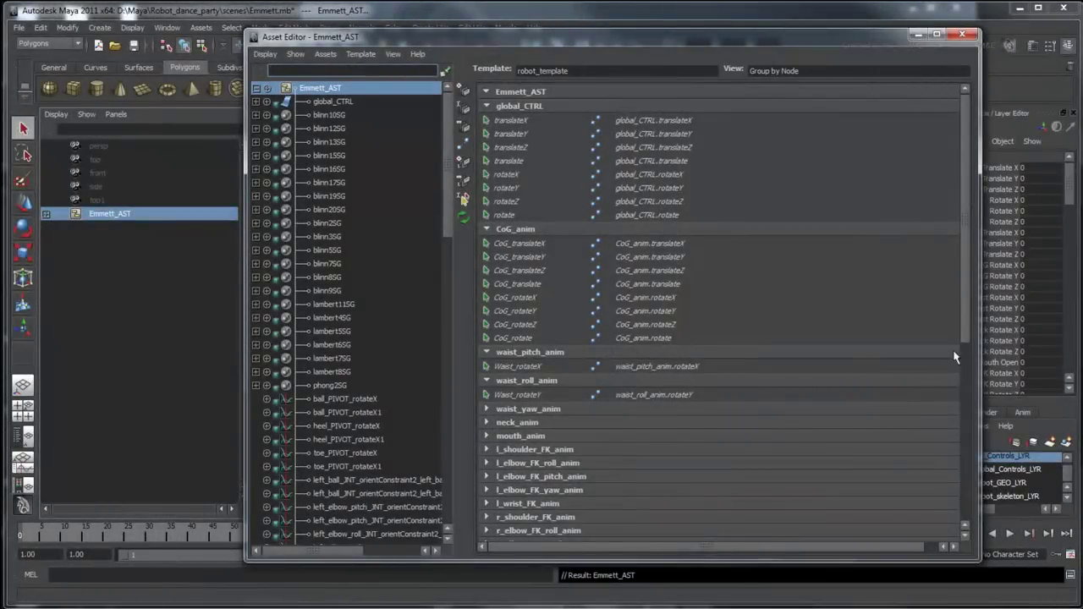
Review the leftover attributes under Unbound in the Asset Editor template list, then close the editor
left_click_drag(965, 338, 977, 526)
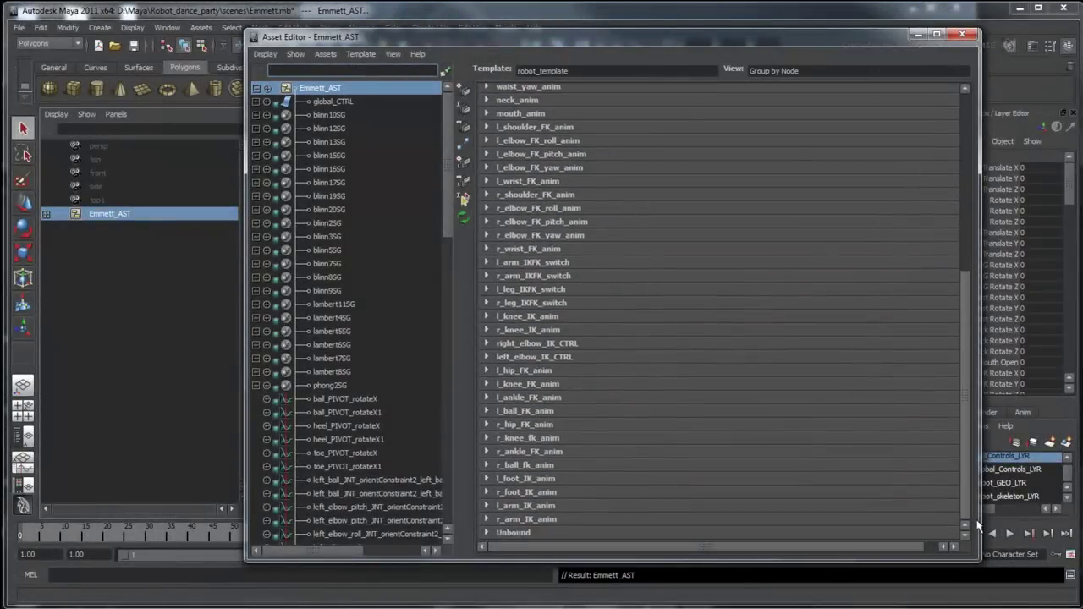
left_click(529, 533)
left_click_drag(962, 481, 964, 521)
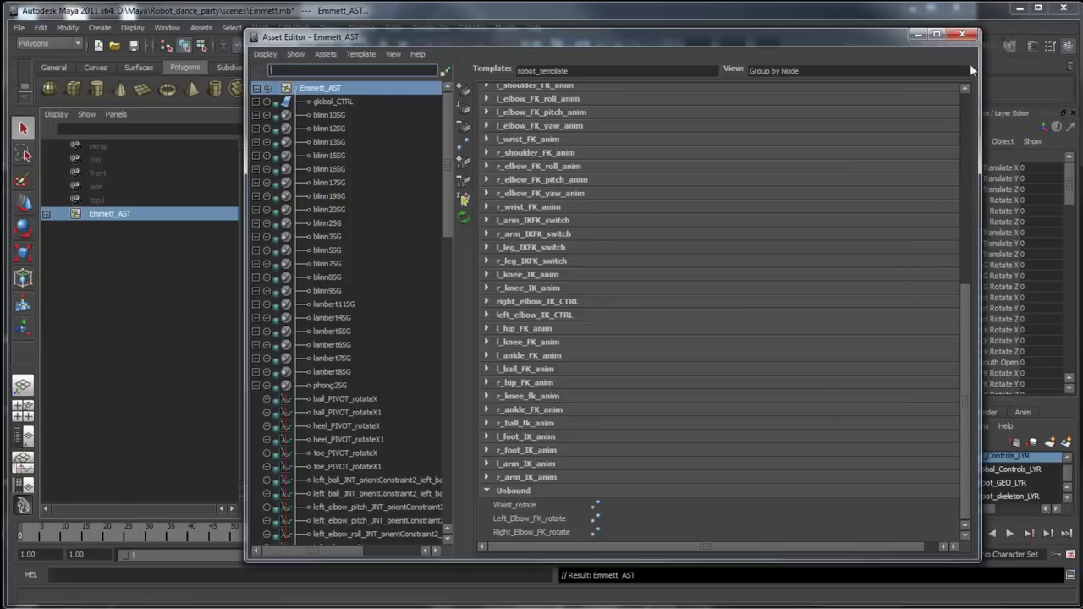
left_click(964, 36)
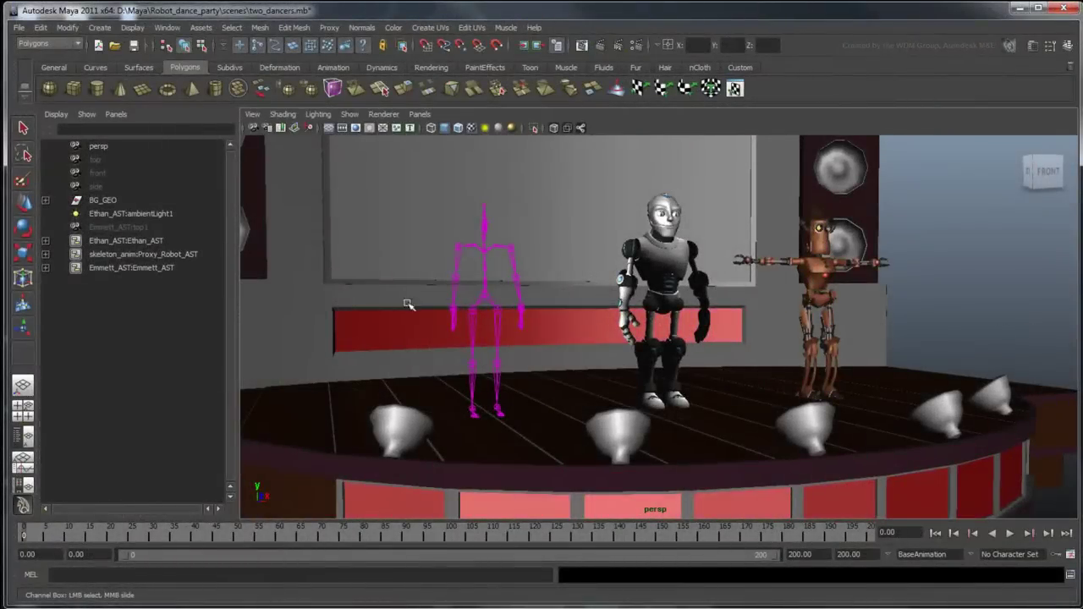
Transfer Proxy_Robot_AST's attribute values onto Emmett_AST, clear the selection, and play the dance
left_click(188, 256)
left_click(186, 278, "shift")
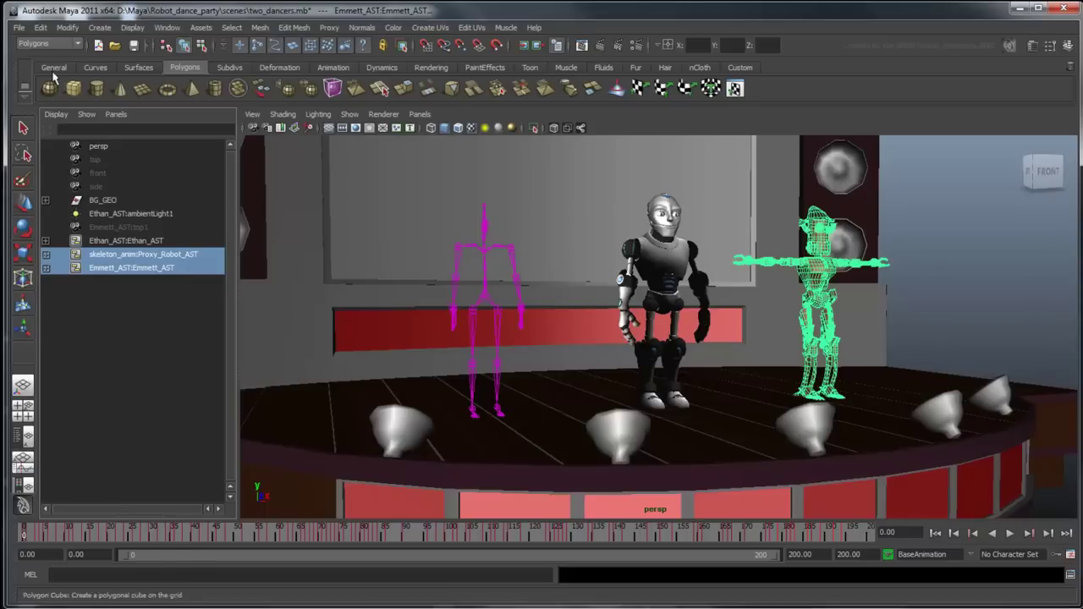
left_click(40, 27)
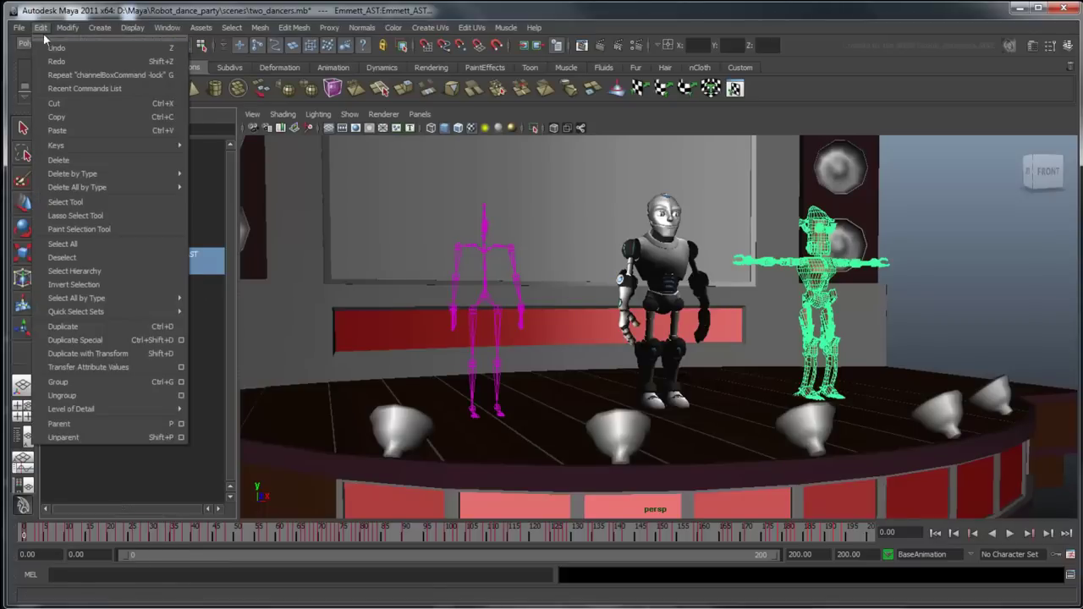
left_click(152, 369)
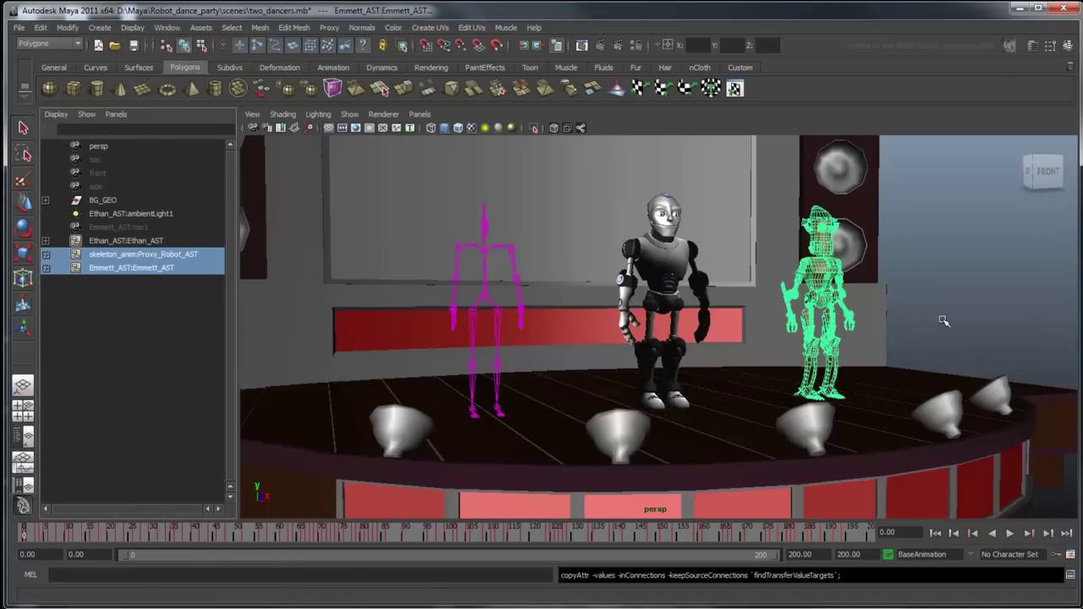
left_click(945, 325)
left_click(1011, 534)
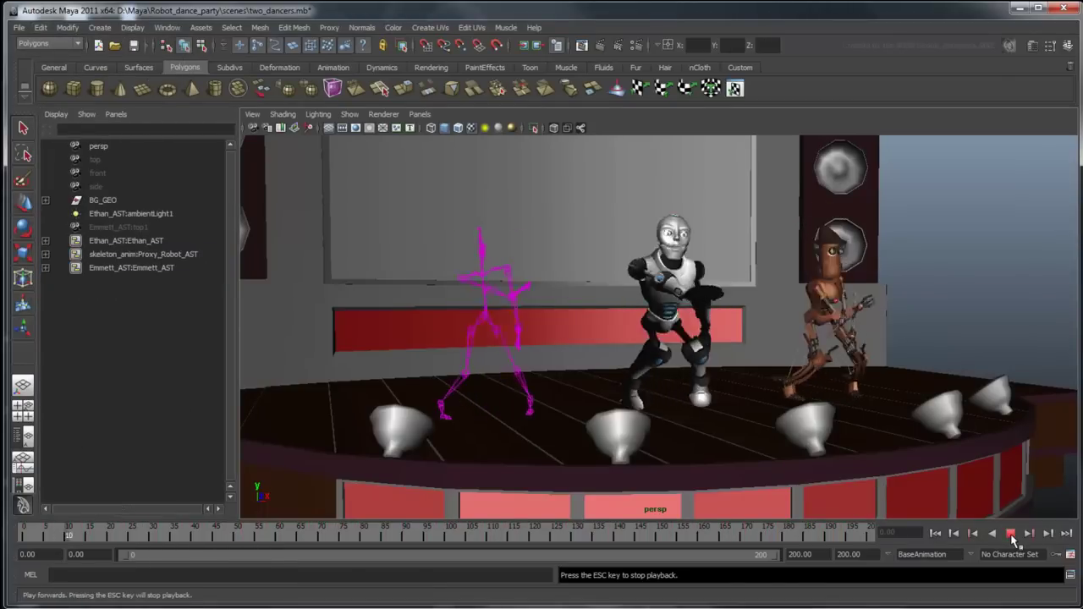